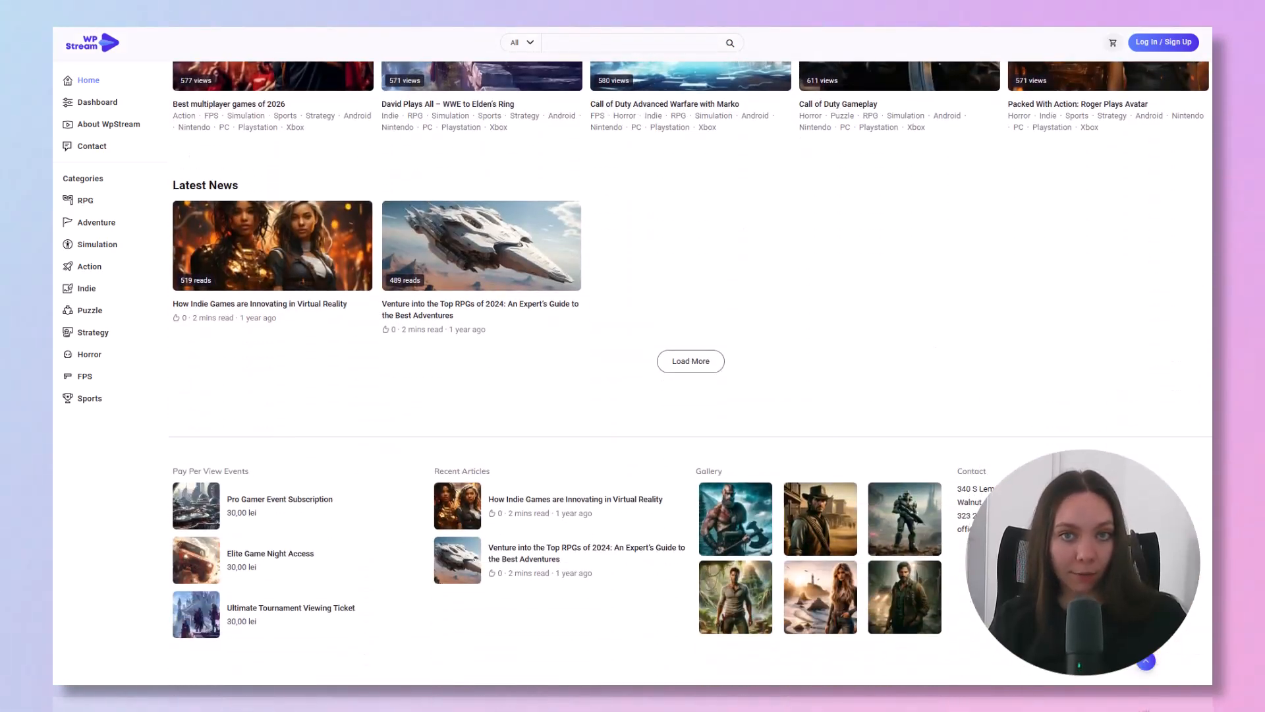
# Step: Open the featured Battle Royale - Live event on the demo site and look through its stream page
pyautogui.click(1146, 661)
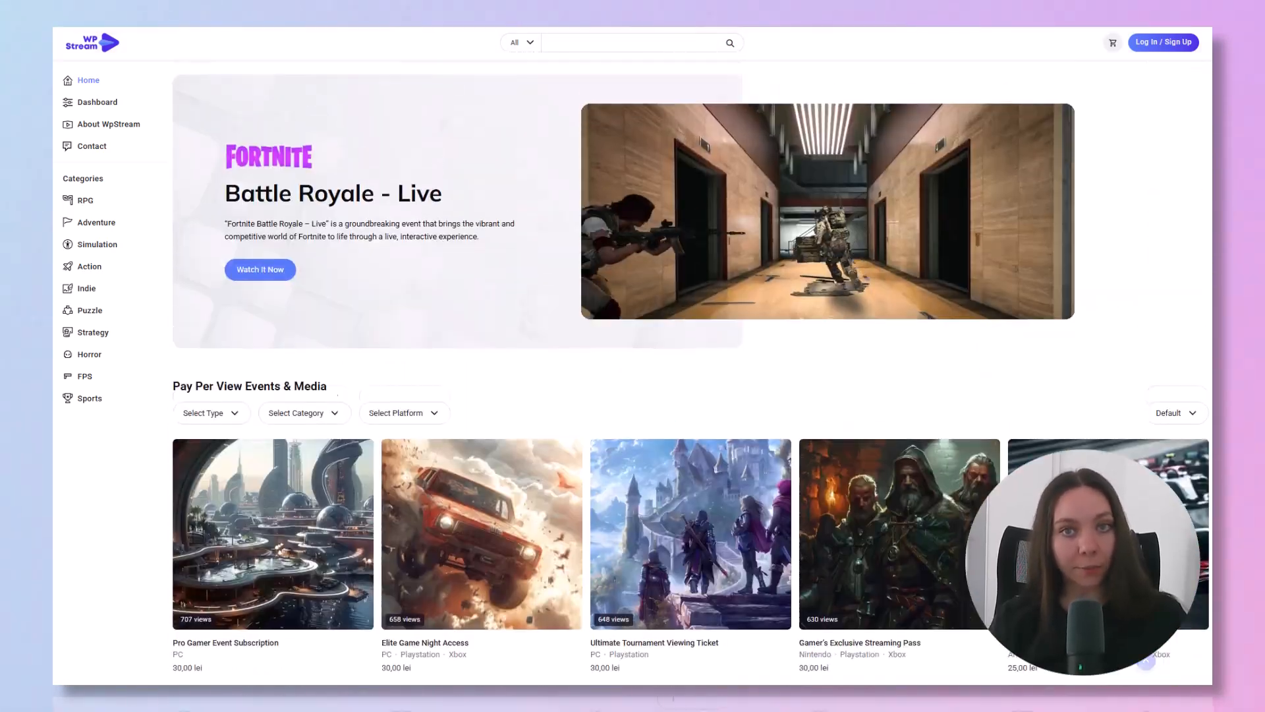
pyautogui.click(255, 283)
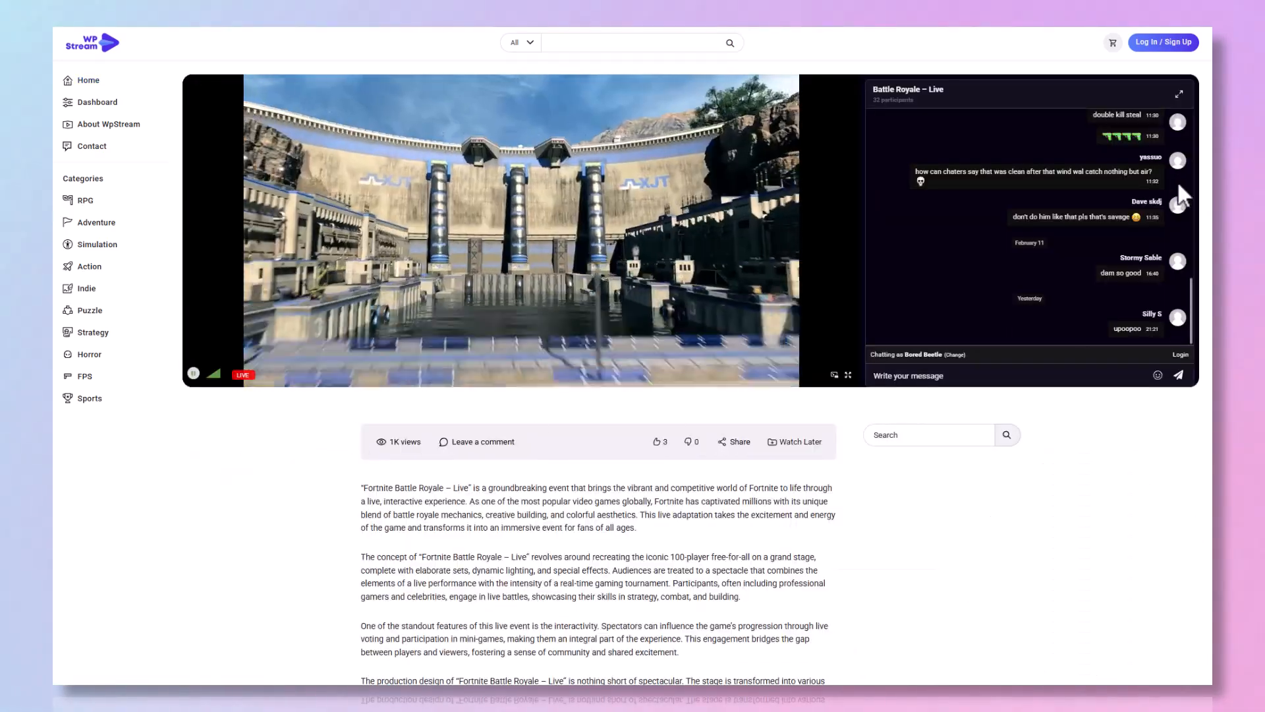
pyautogui.scroll(3, 1098, 298)
pyautogui.scroll(-20, 622, 521)
pyautogui.scroll(20, 624, 495)
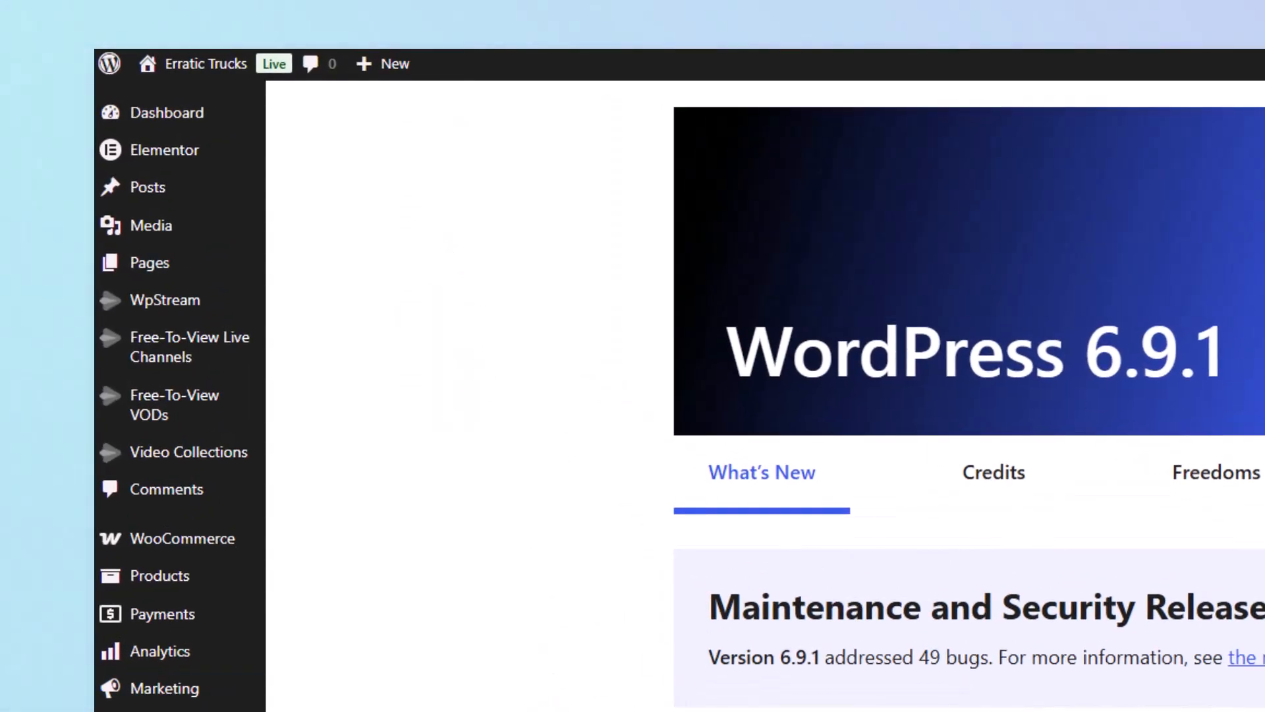
# Step: Go to the page for adding new plugins in the WordPress admin and search for WpStream
pyautogui.moveTo(149, 303)
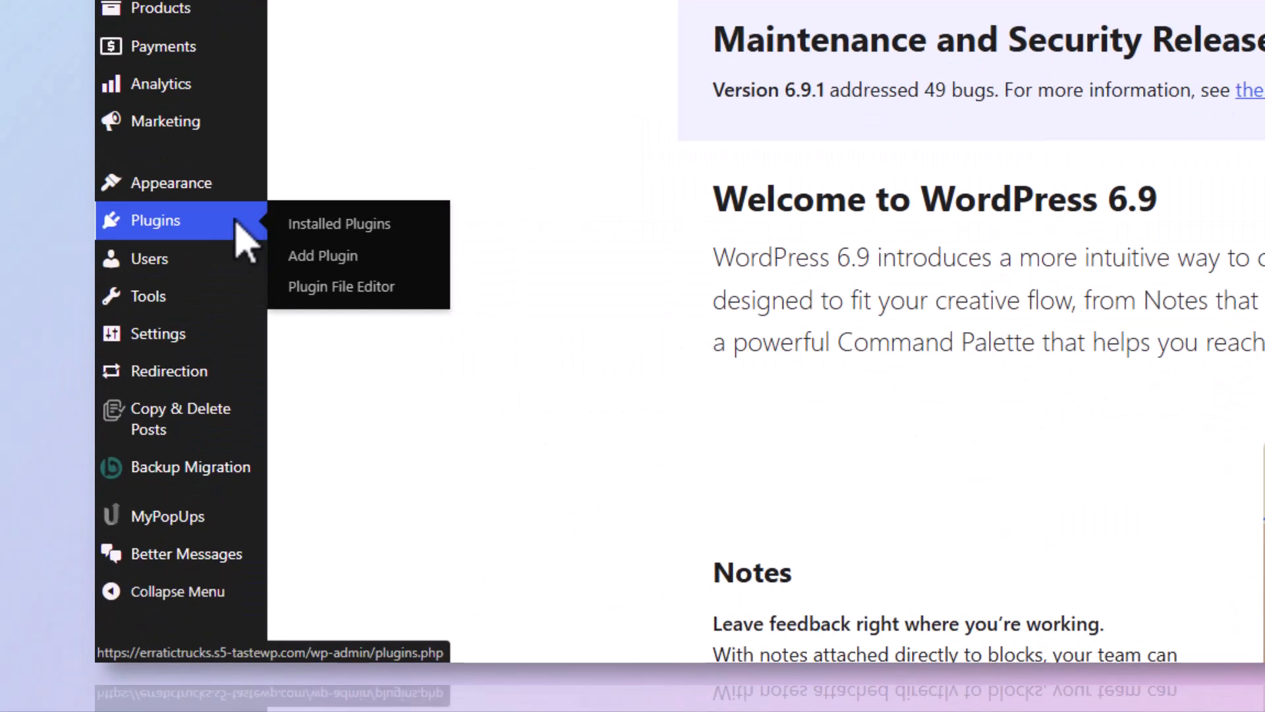
pyautogui.click(238, 222)
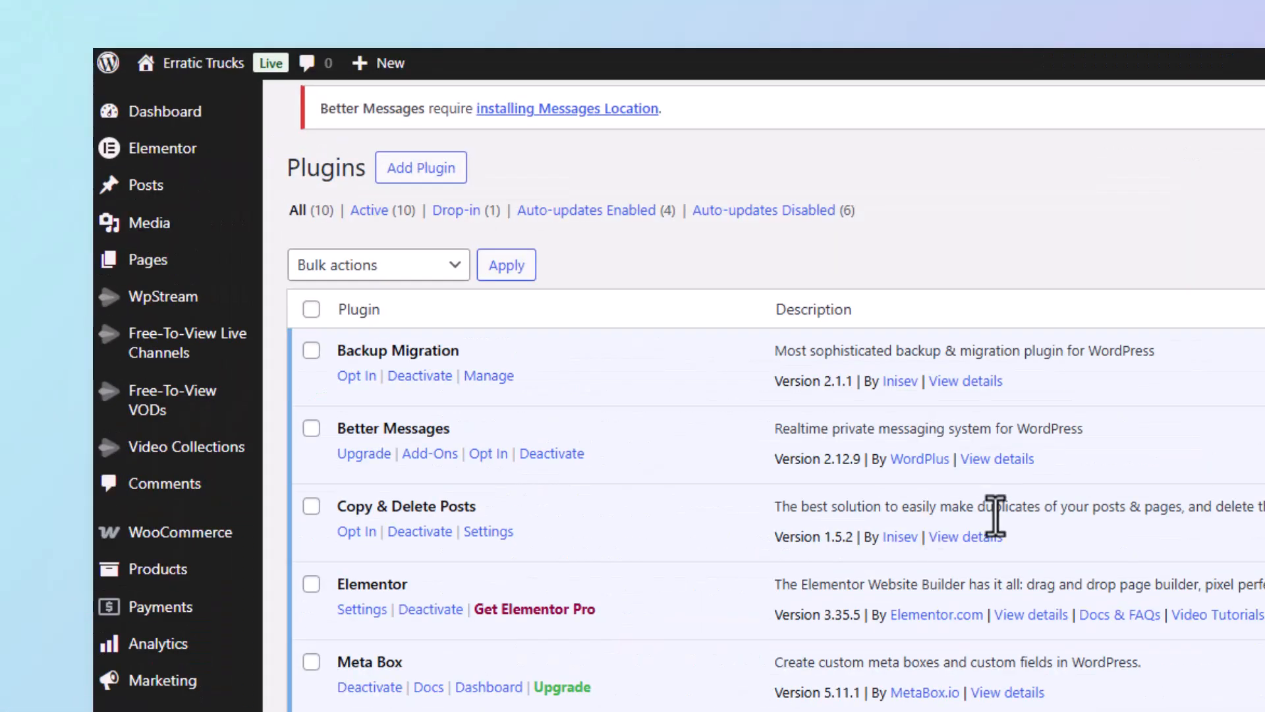
pyautogui.click(432, 122)
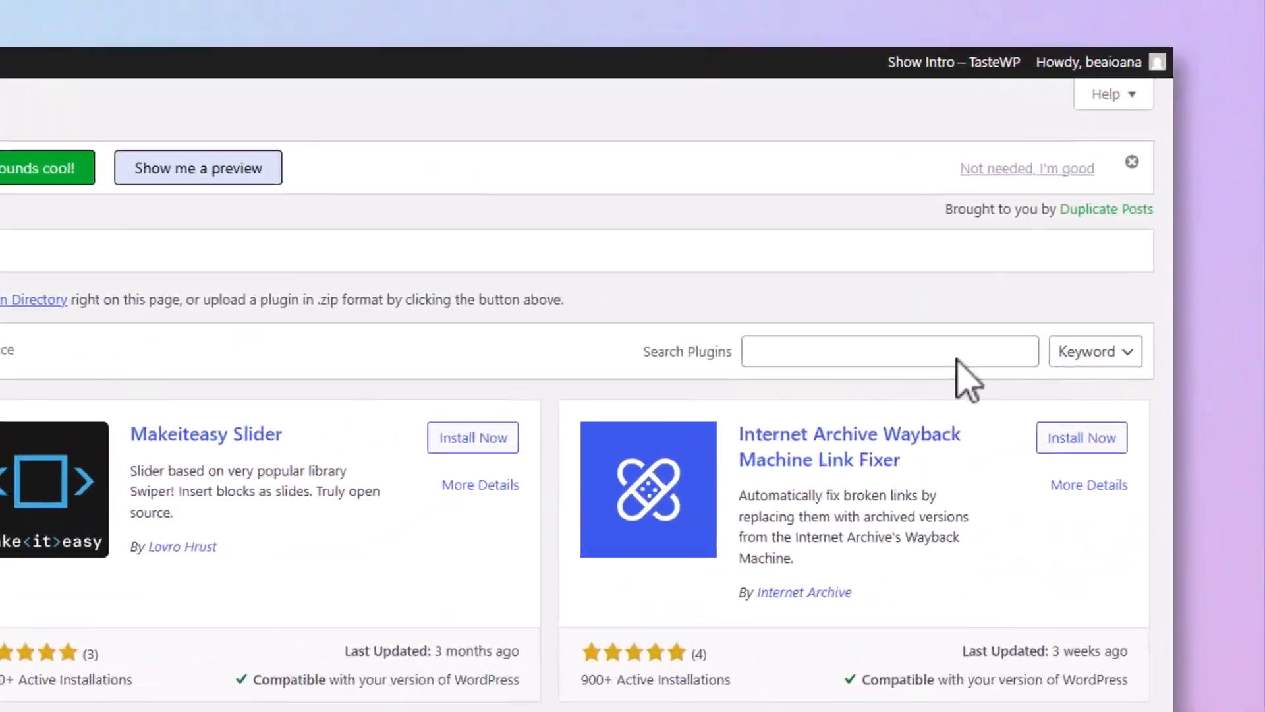
pyautogui.click(1064, 227)
pyautogui.write('W')
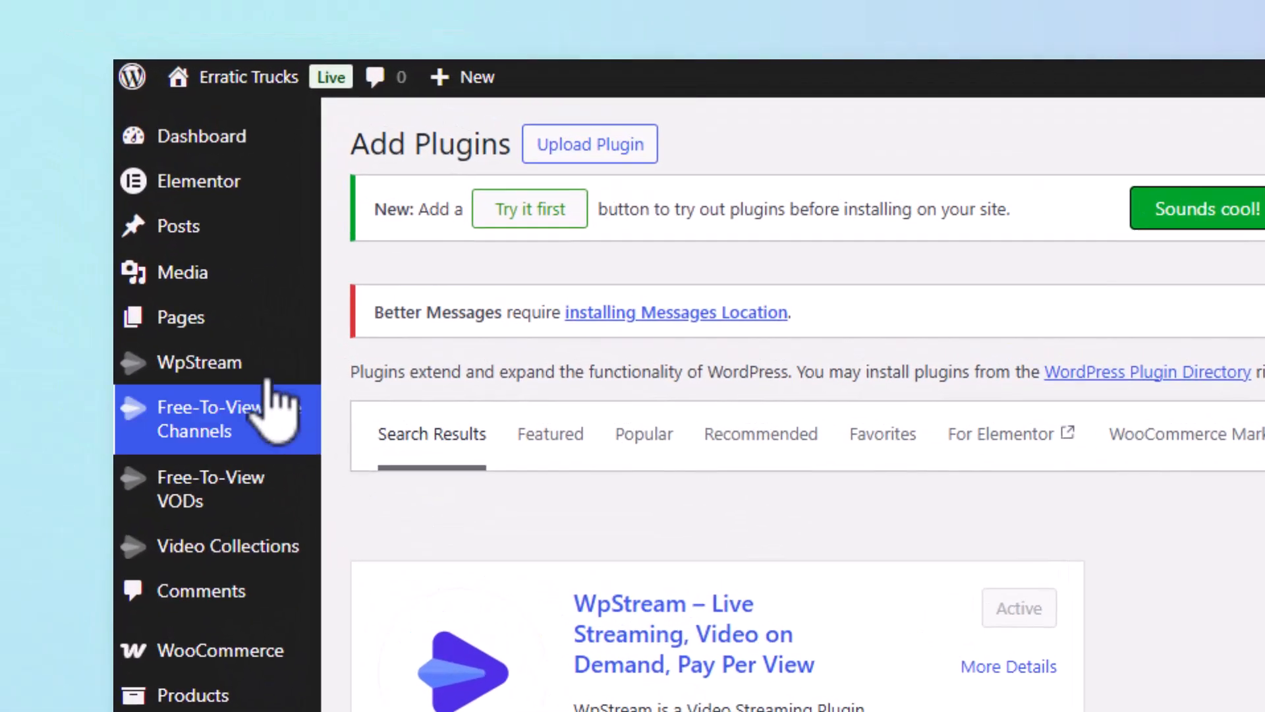
# Step: Check the WpStream credentials page and review the pay-per-view and free-to-view channels in the full channel list
pyautogui.moveTo(119, 170)
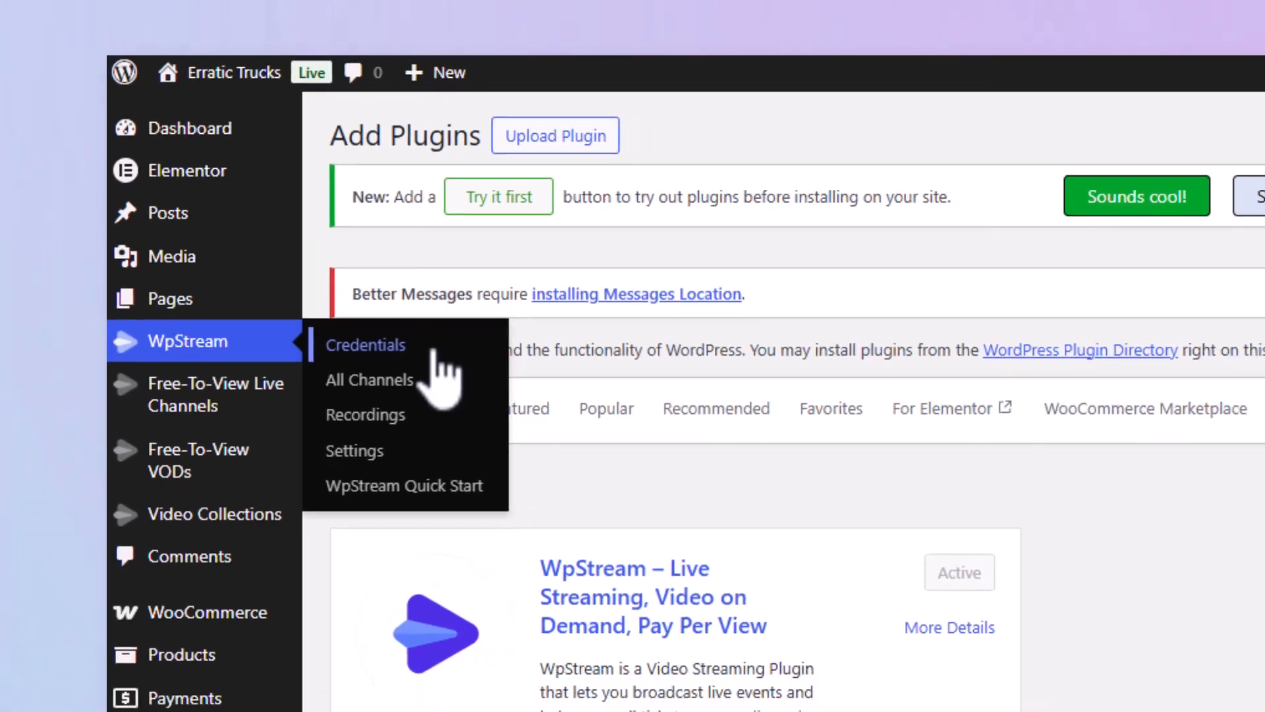
pyautogui.click(435, 351)
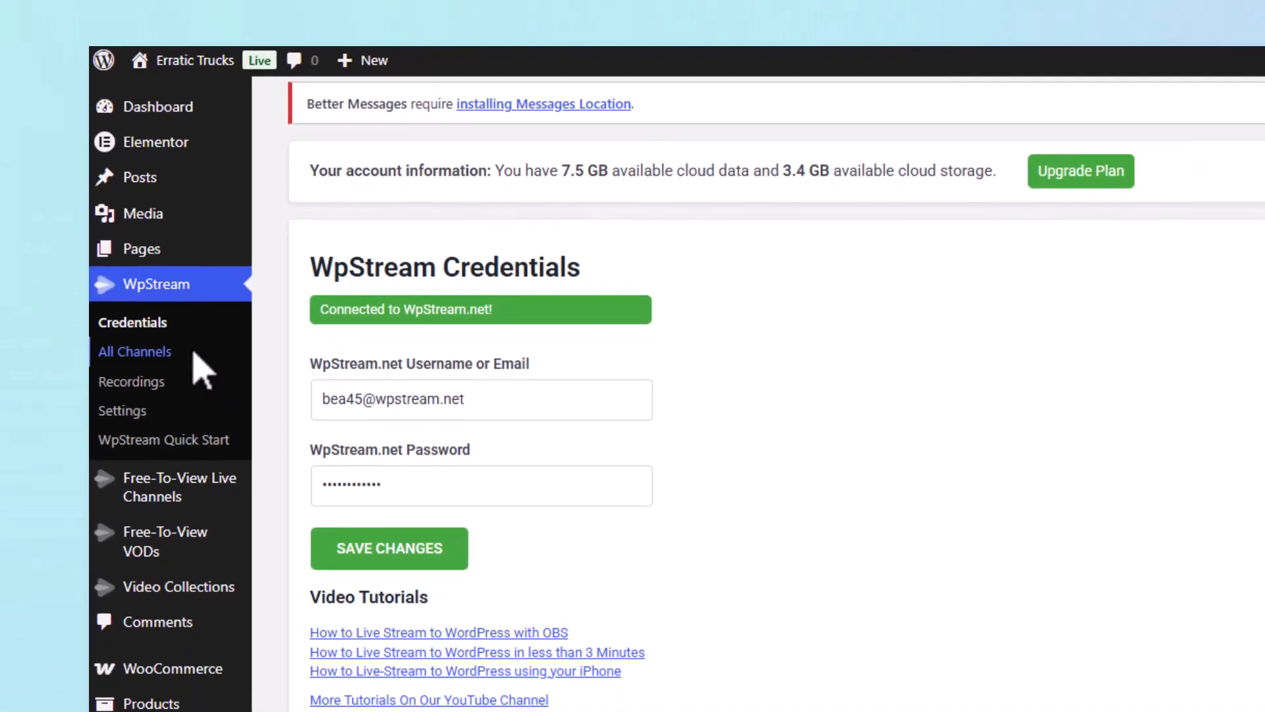
pyautogui.click(197, 405)
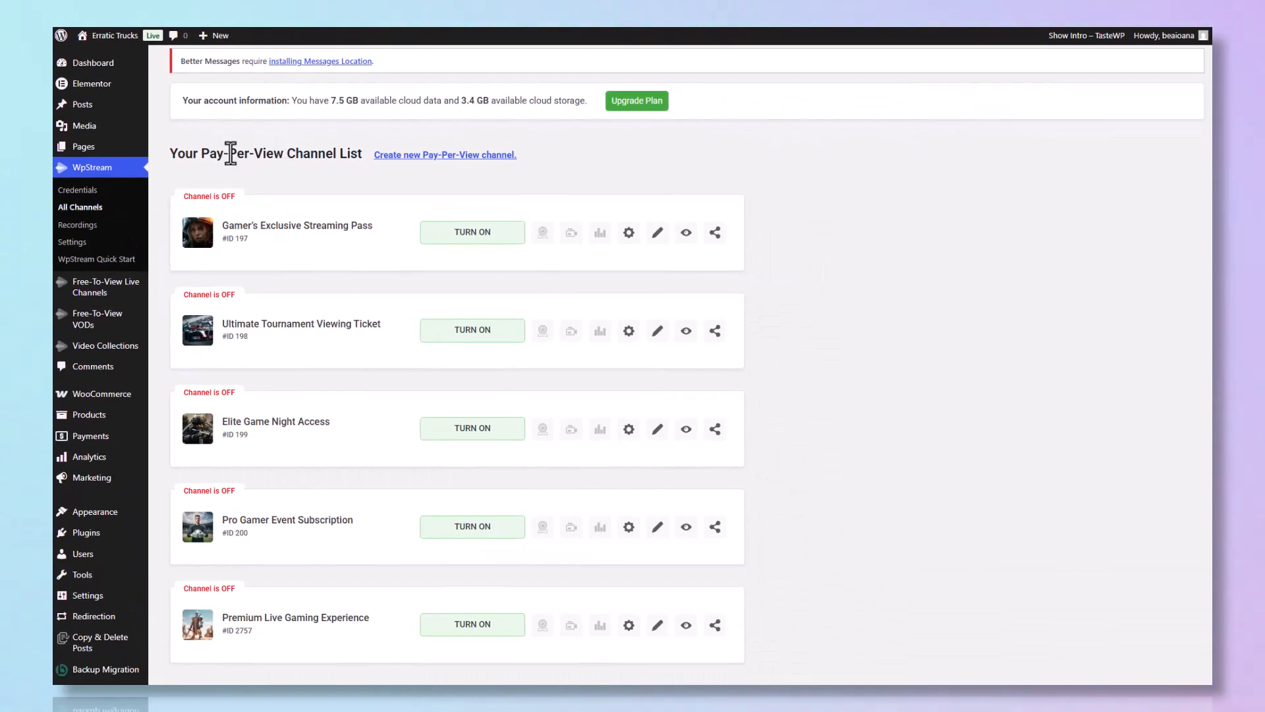
pyautogui.scroll(-10, 970, 245)
pyautogui.scroll(-10, 970, 241)
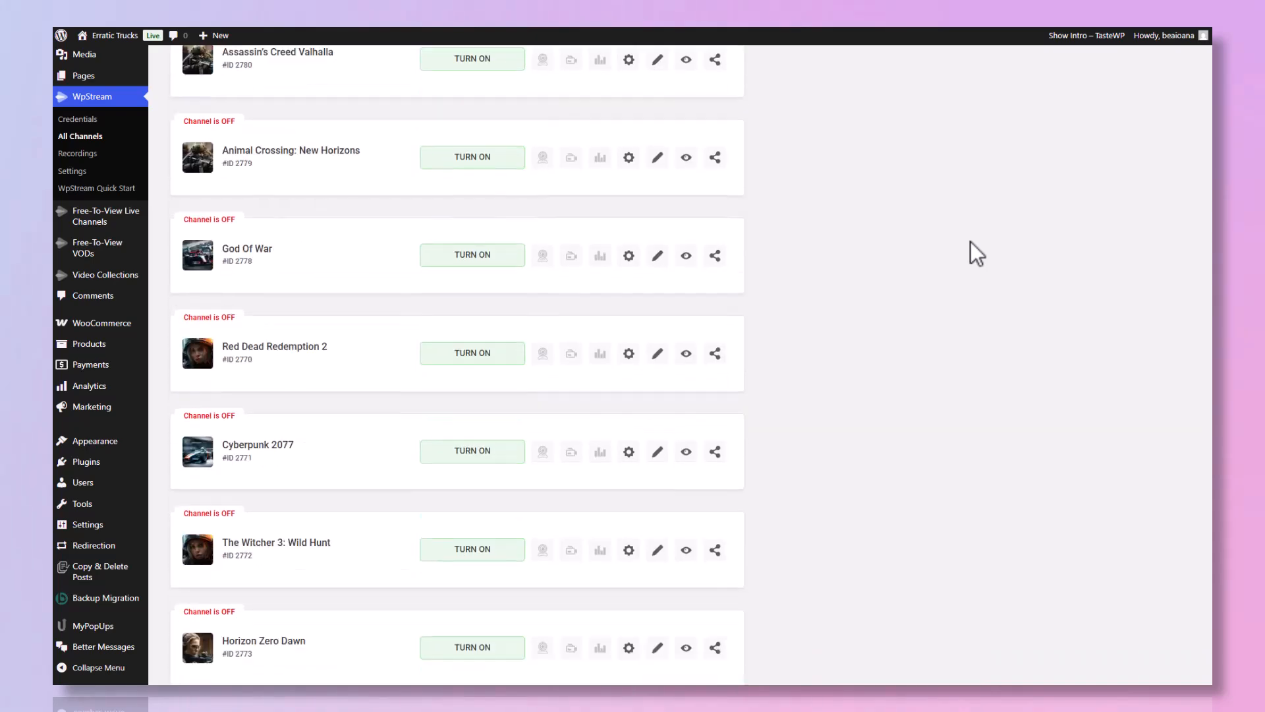
pyautogui.scroll(15, 358, 458)
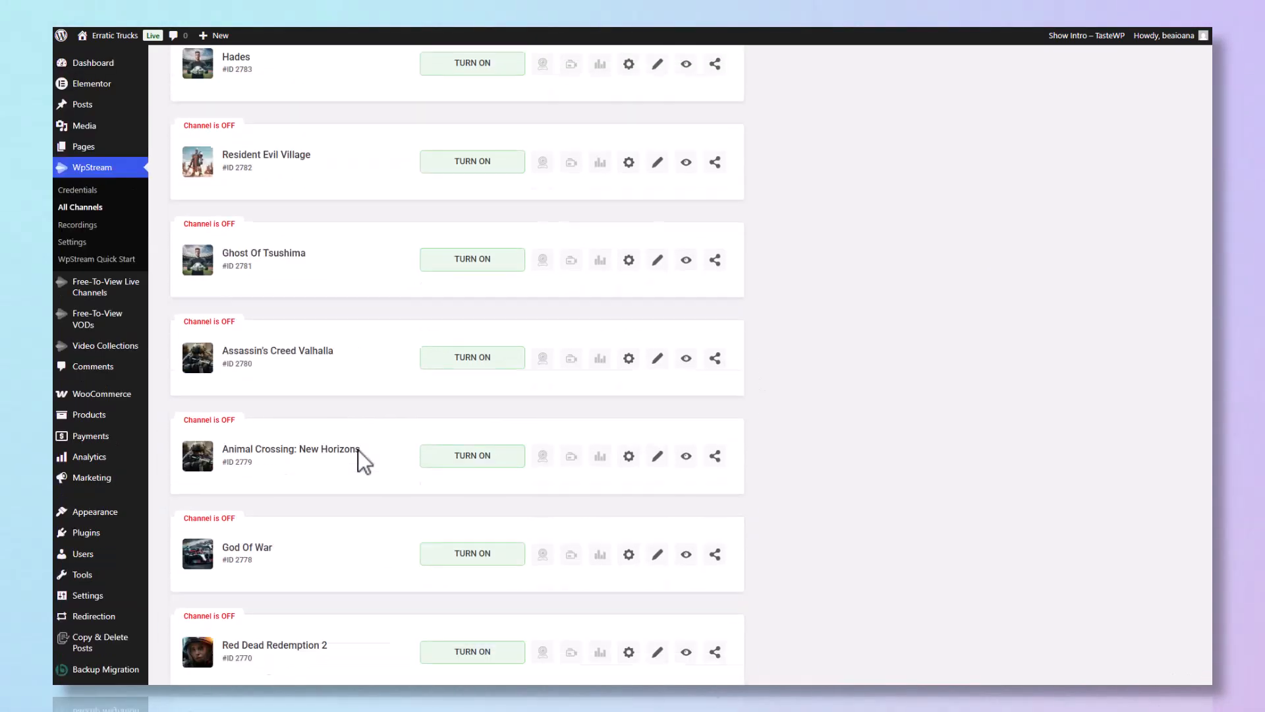
pyautogui.scroll(-5, 301, 469)
pyautogui.scroll(-2, 307, 454)
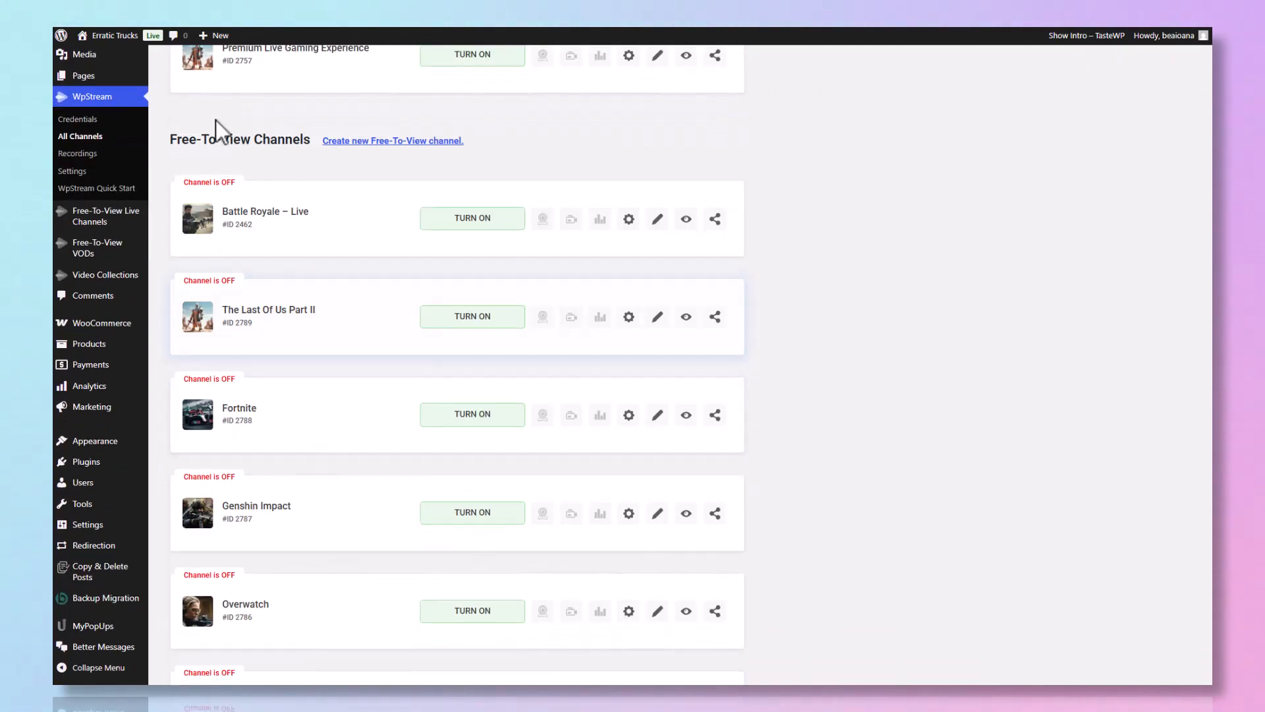
pyautogui.scroll(-13, 446, 428)
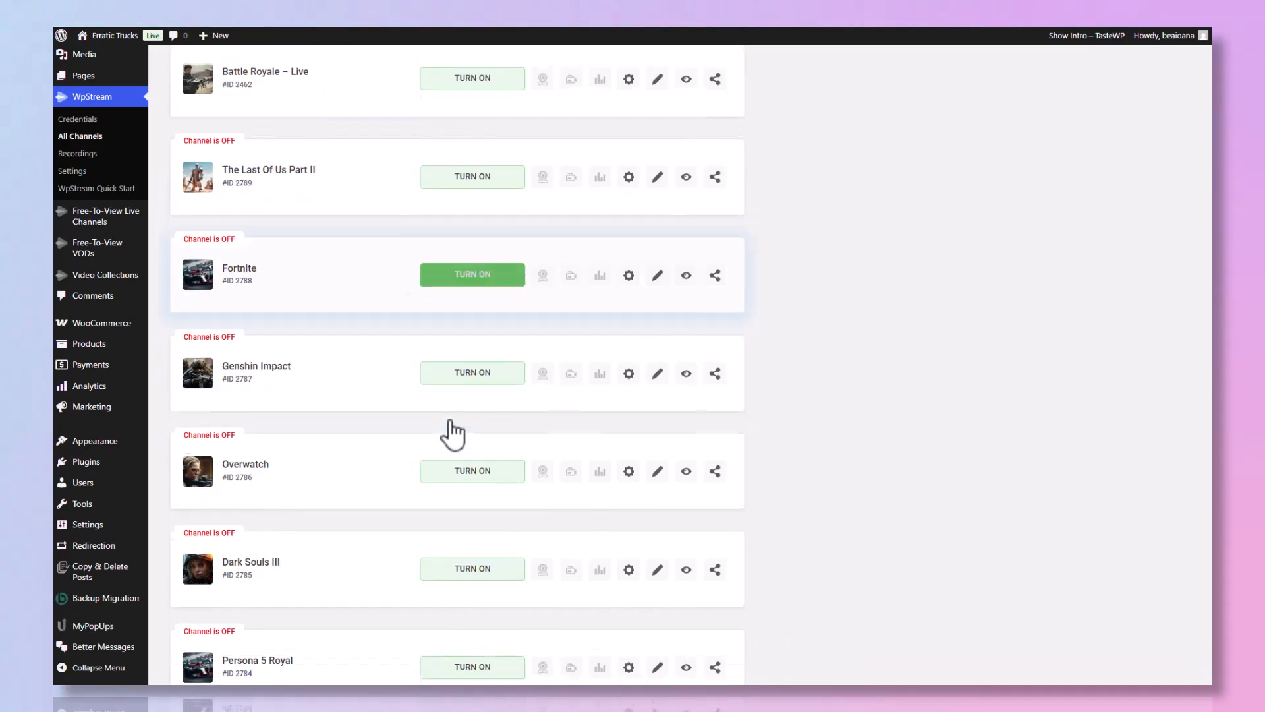
pyautogui.scroll(-7, 449, 429)
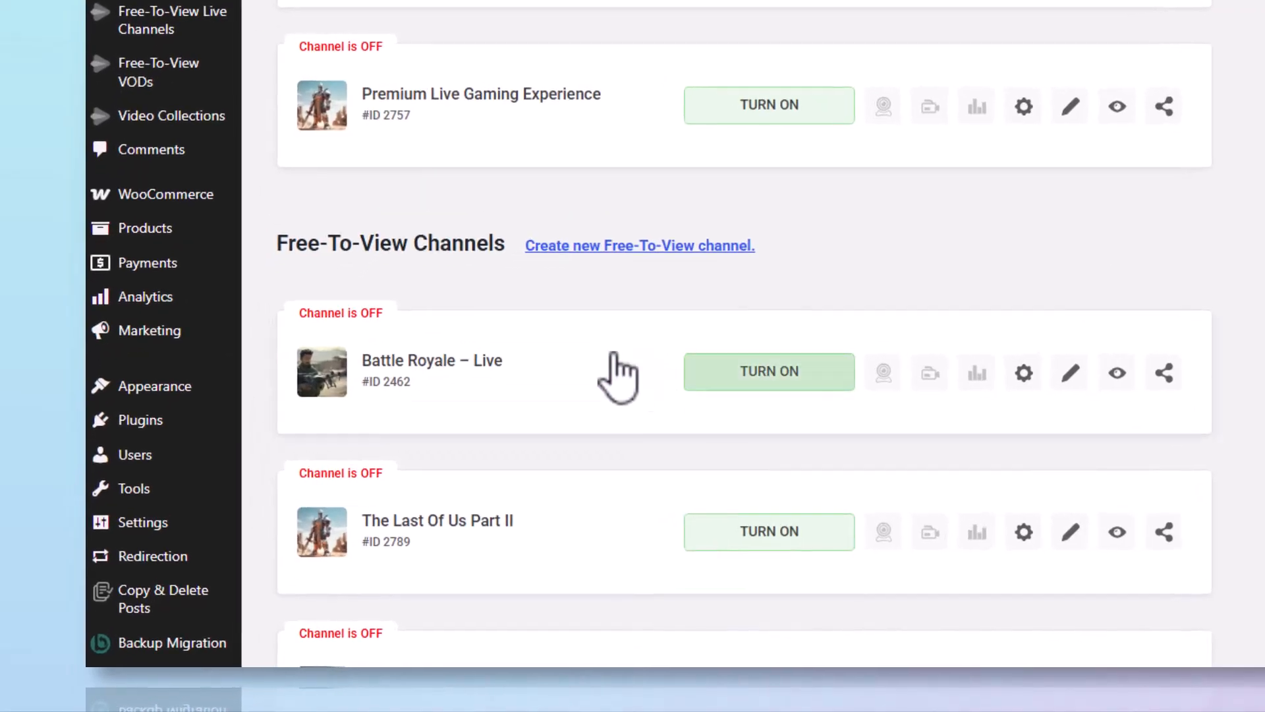
# Step: Create a free-to-view channel titled "24/7 Live Stream" with the description "This is a 24/7 live stream that you can hop on and off at any time."
pyautogui.click(682, 248)
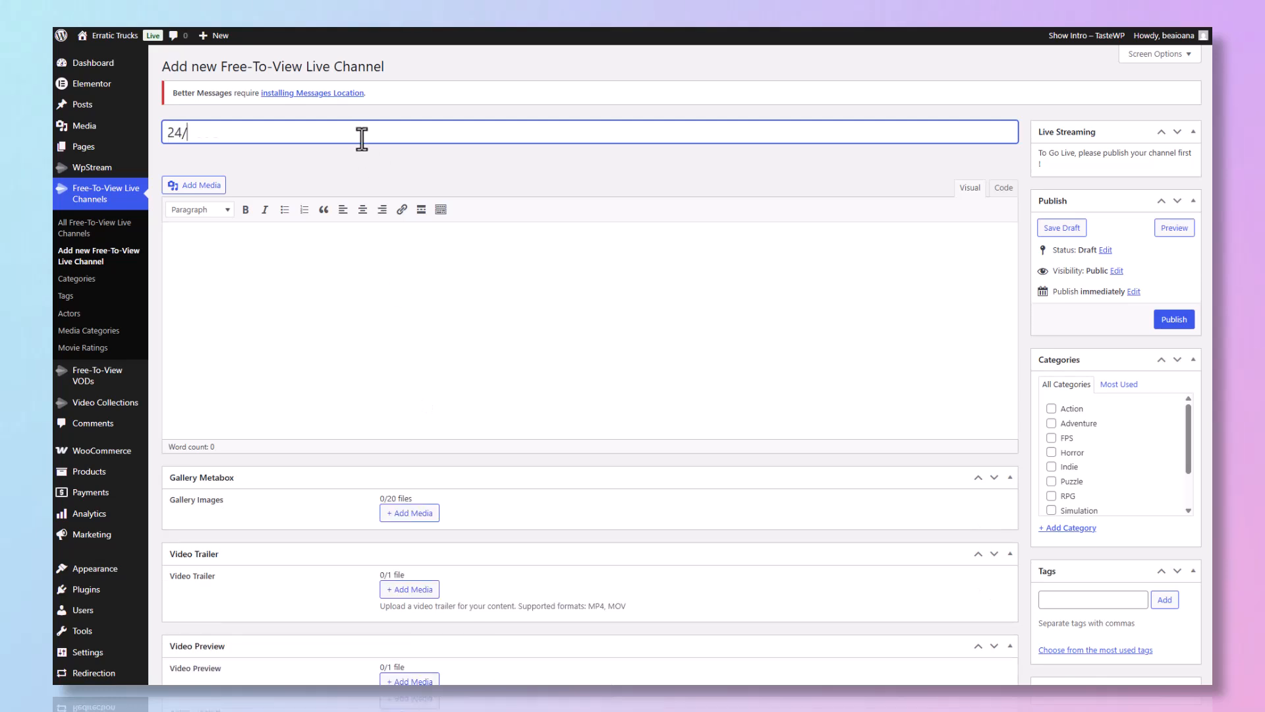
pyautogui.click(401, 260)
pyautogui.write('This is a 24/7 live stream that you can hop on and off at')
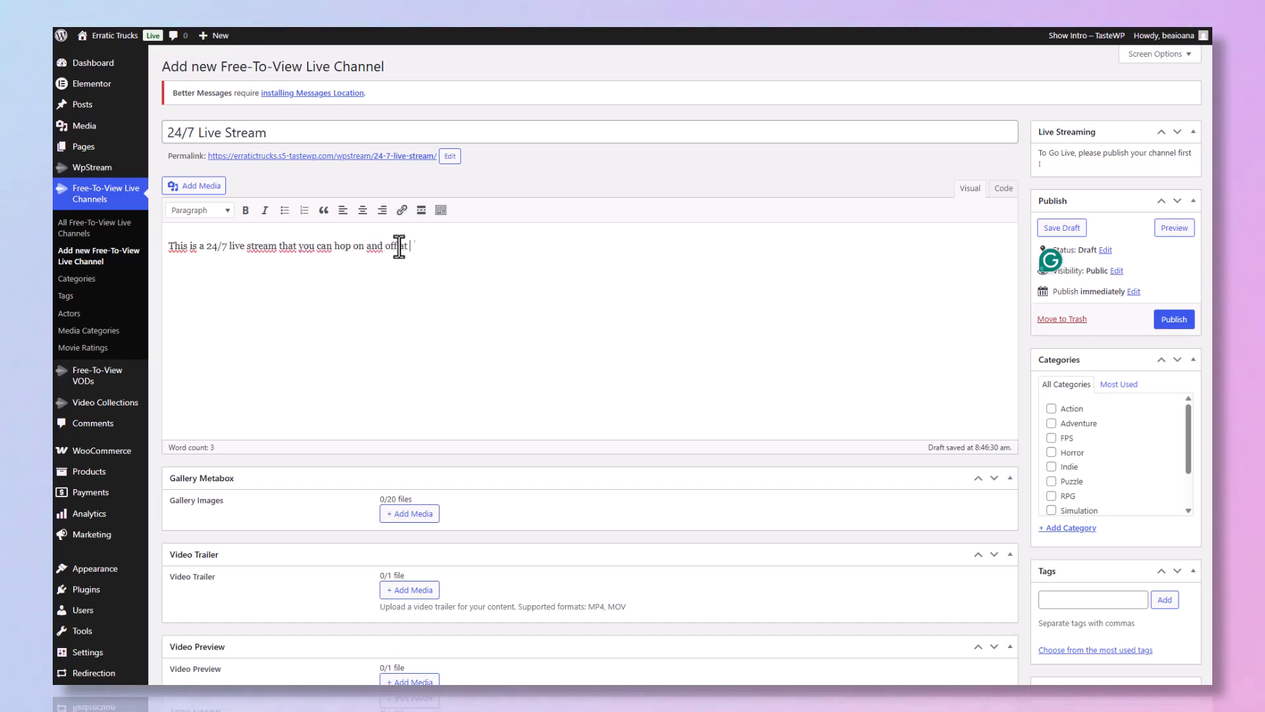
# Step: Add the robot warrior, goalkeeper, red race car and soldier images from the media library to the channel's gallery
pyautogui.click(413, 514)
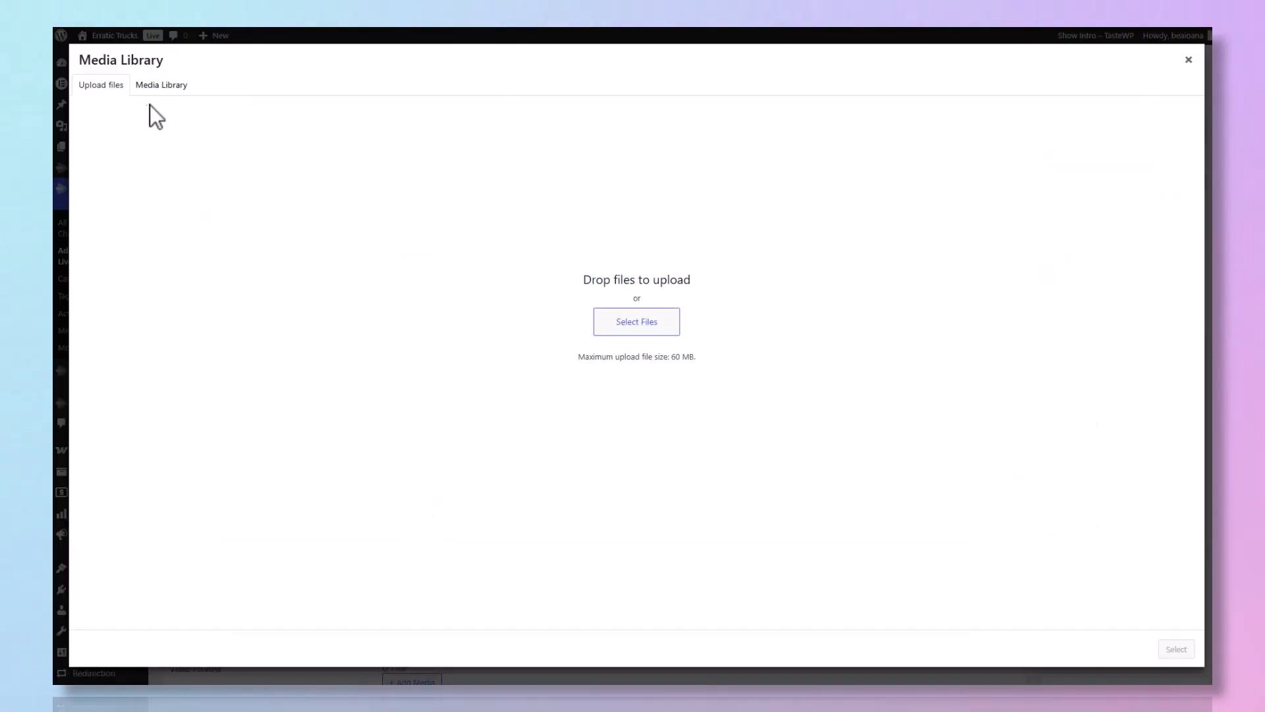
pyautogui.click(162, 84)
pyautogui.click(475, 211)
pyautogui.click(592, 194)
pyautogui.click(781, 194)
pyautogui.click(686, 194)
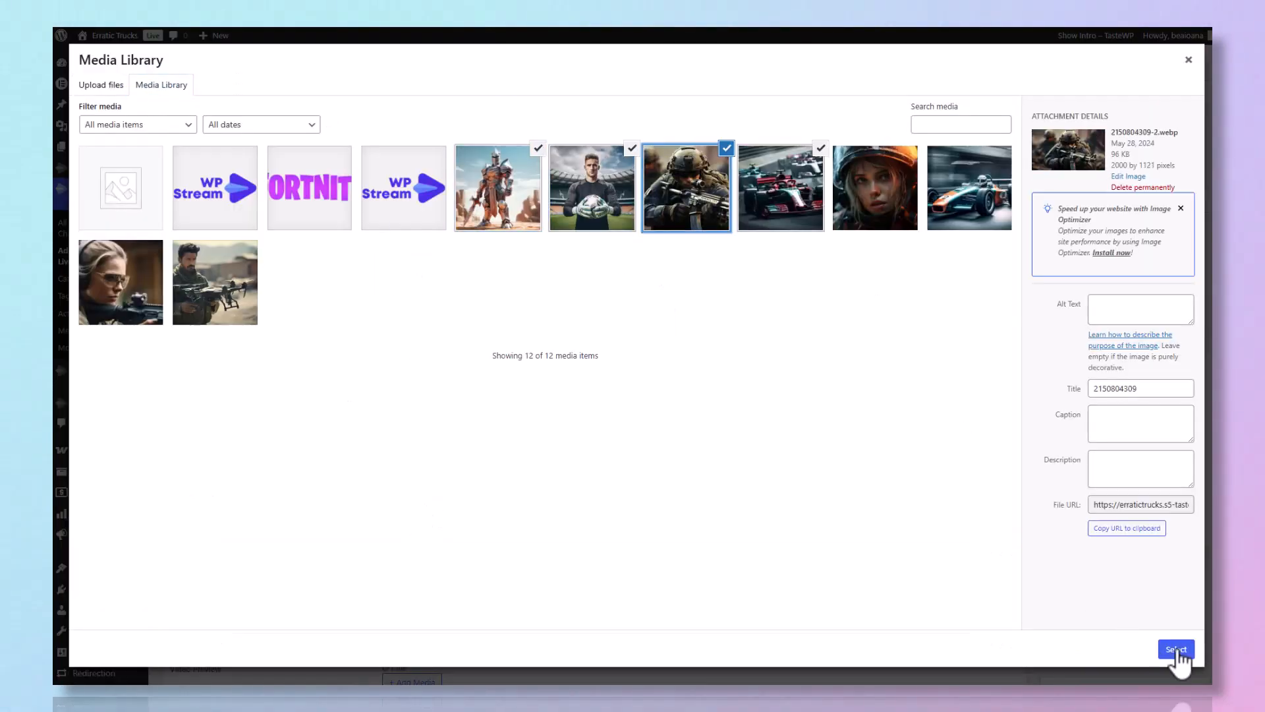
pyautogui.click(1177, 650)
# Step: Add the Official Call of Duty Black Ops 4 Blackout Battle Royale Trailer from the media library as the channel's video trailer
pyautogui.scroll(-6, 410, 503)
pyautogui.click(415, 264)
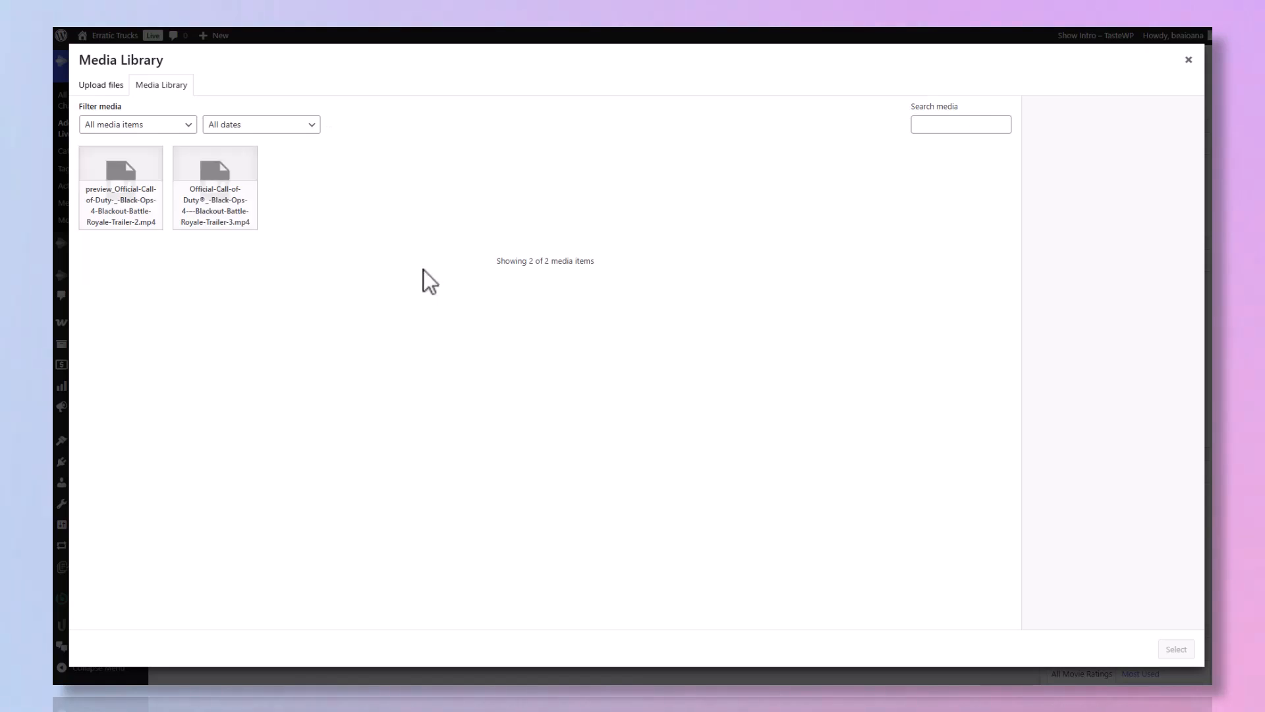
pyautogui.click(210, 231)
pyautogui.click(1176, 649)
pyautogui.scroll(-5, 813, 410)
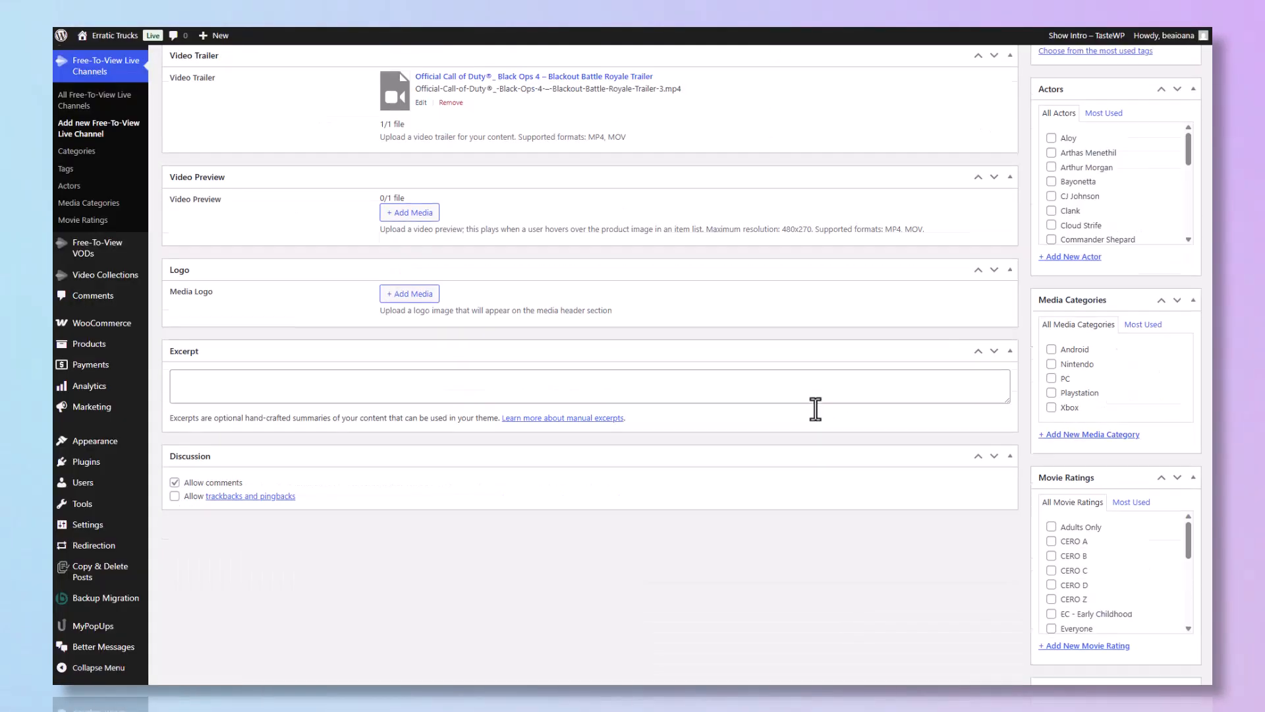
pyautogui.click(1072, 459)
pyautogui.press('Escape')
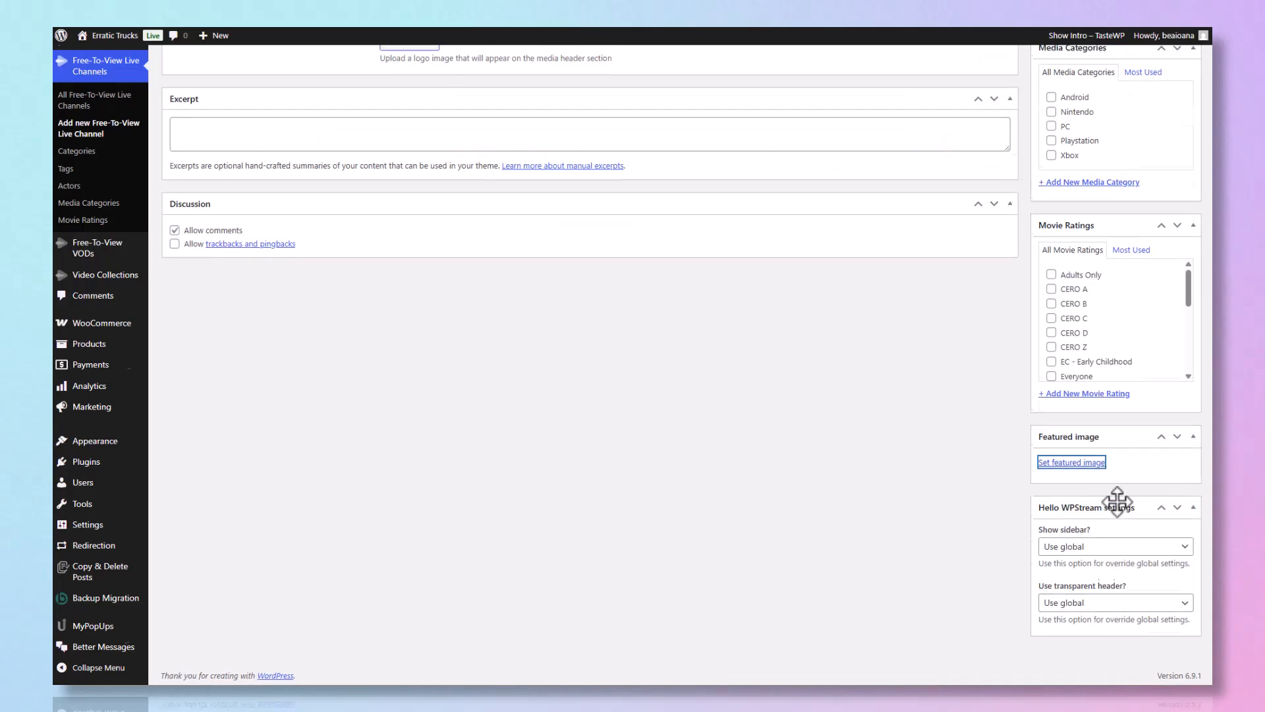
# Step: Select Aloy as the channel's actor and enter "24/7 live stream" as its tag
pyautogui.scroll(4, 1087, 474)
pyautogui.scroll(2, 1059, 417)
pyautogui.scroll(4, 1082, 367)
pyautogui.write('24/7 live stream')
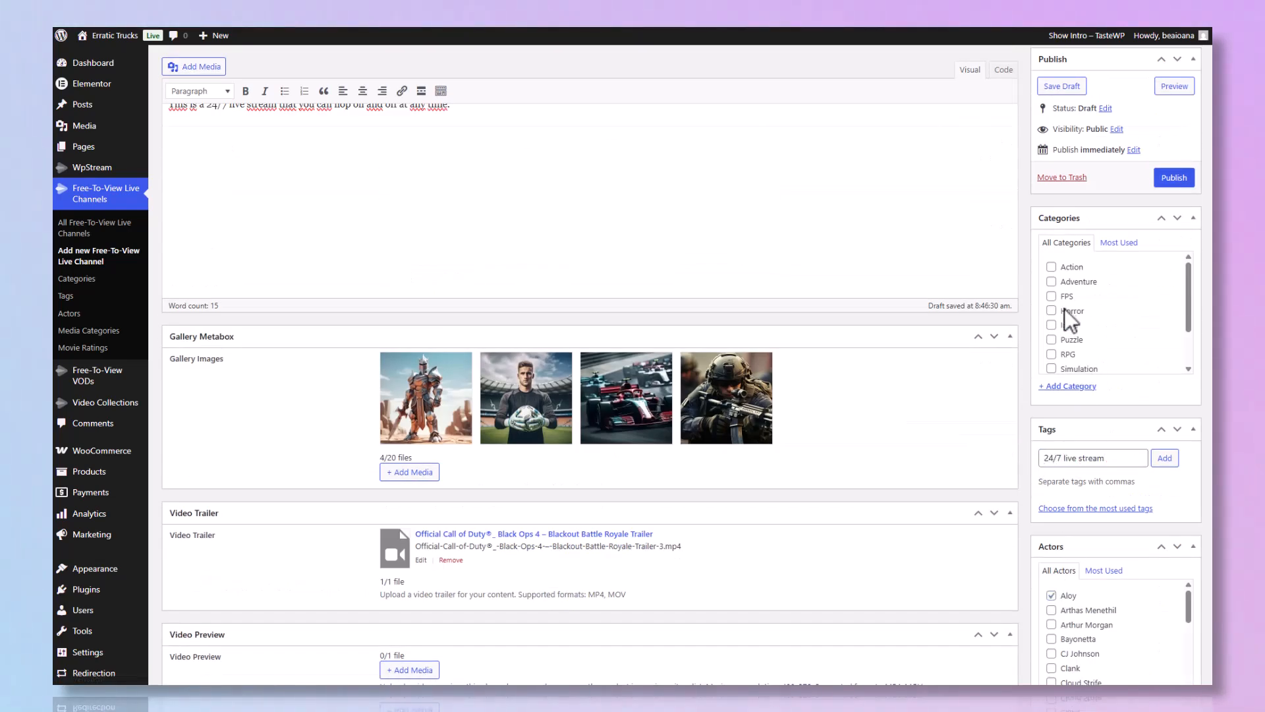
# Step: Assign the Adventure category to the channel and publish it
pyautogui.scroll(3, 1106, 405)
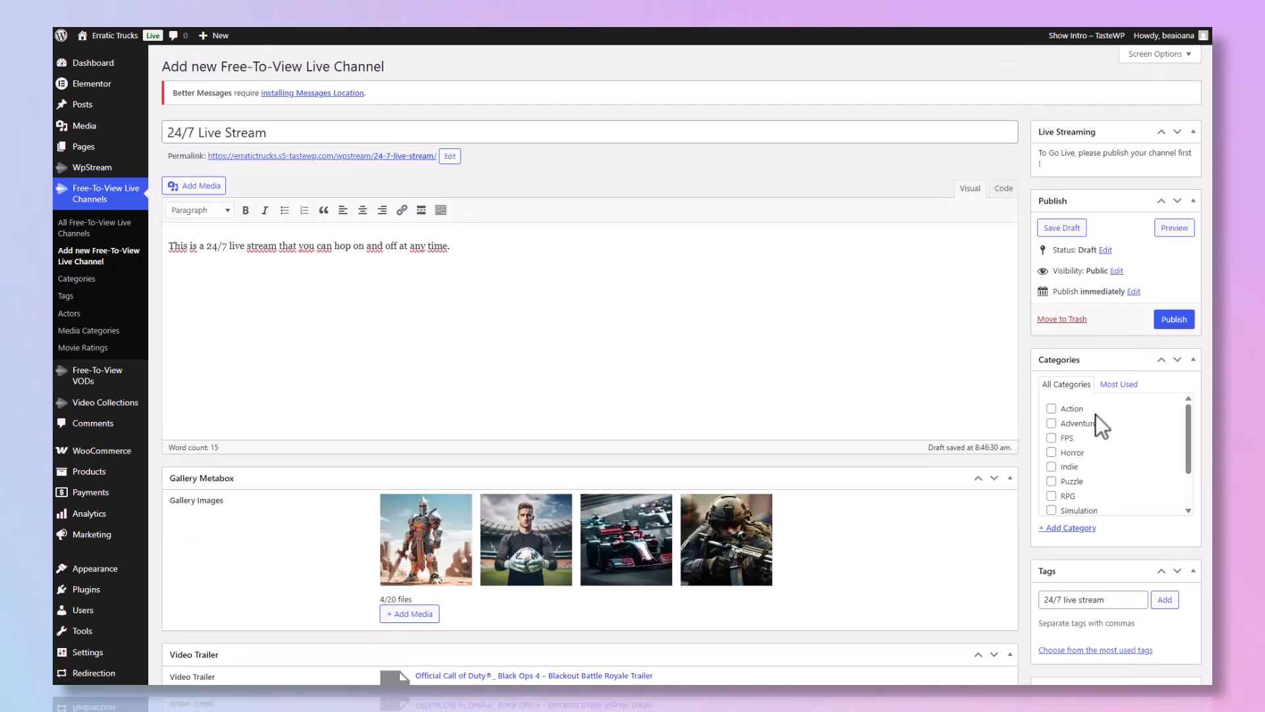
pyautogui.click(1181, 327)
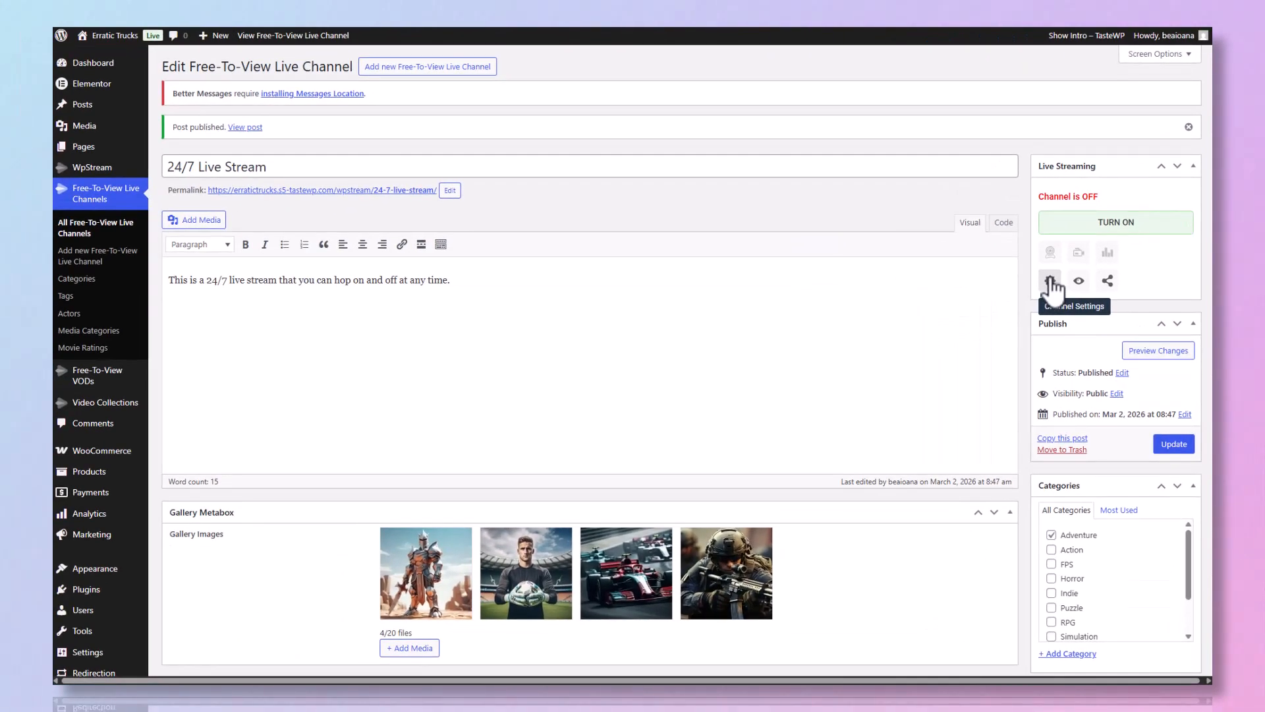
# Step: Review the published channel's settings, enable Start Muted and close the settings dialog
pyautogui.click(1050, 281)
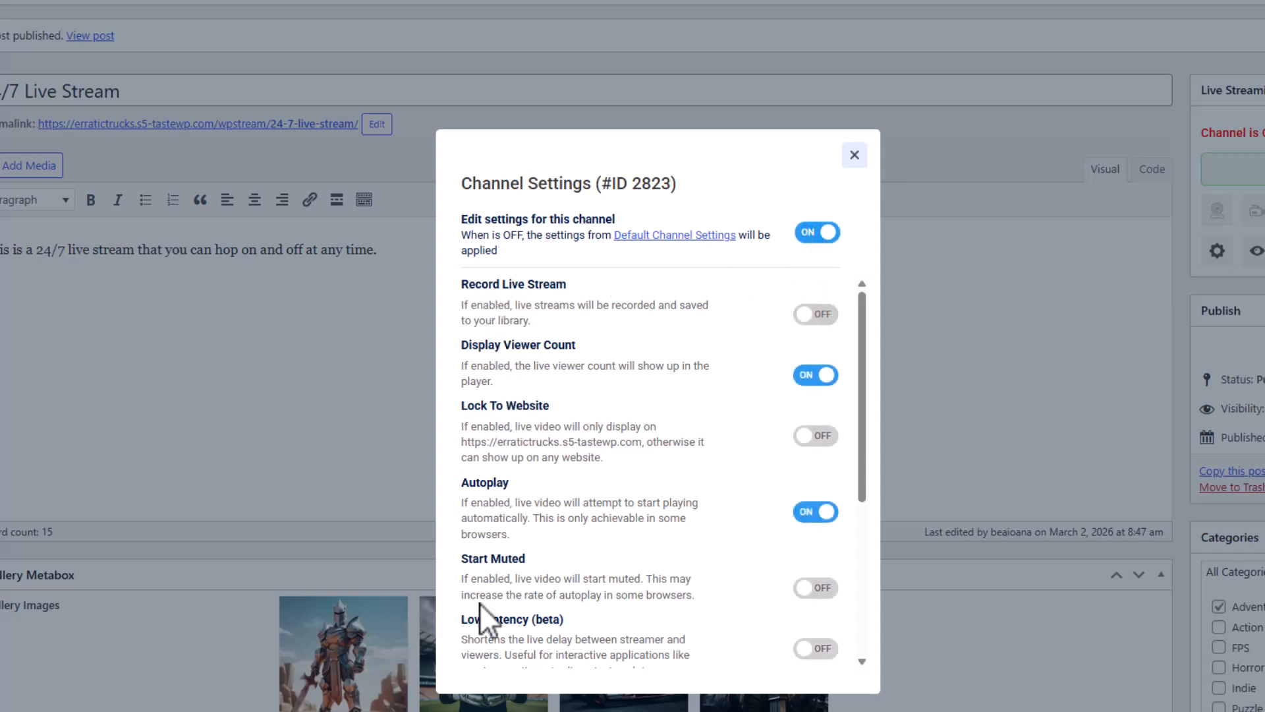
pyautogui.moveTo(864, 373); pyautogui.dragTo(828, 278)
pyautogui.moveTo(864, 397); pyautogui.dragTo(881, 504)
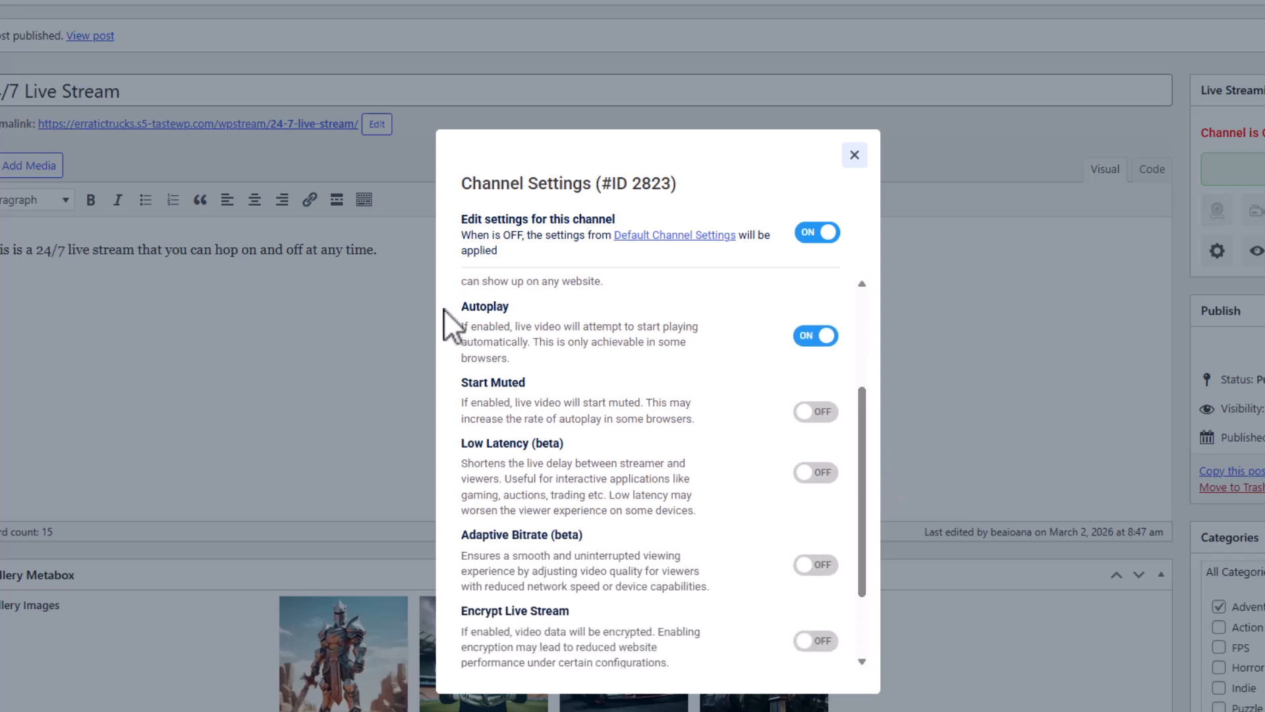
pyautogui.click(827, 414)
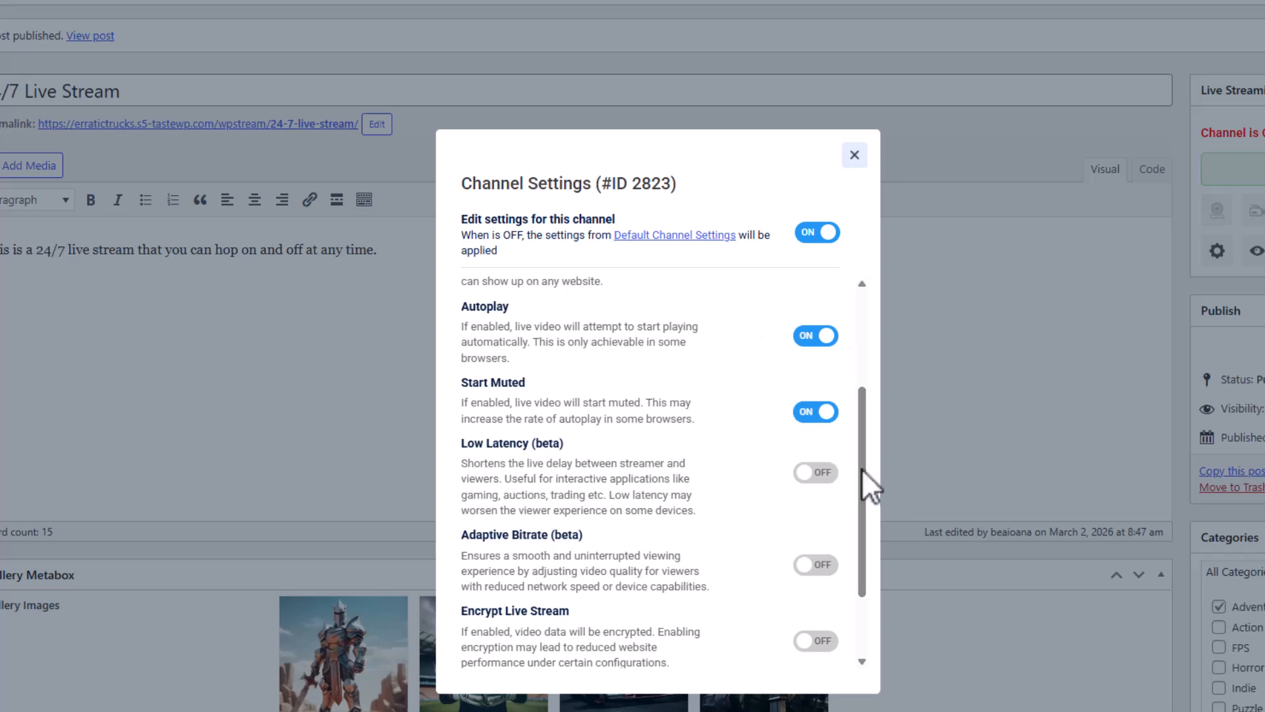
pyautogui.moveTo(866, 464); pyautogui.dragTo(895, 563)
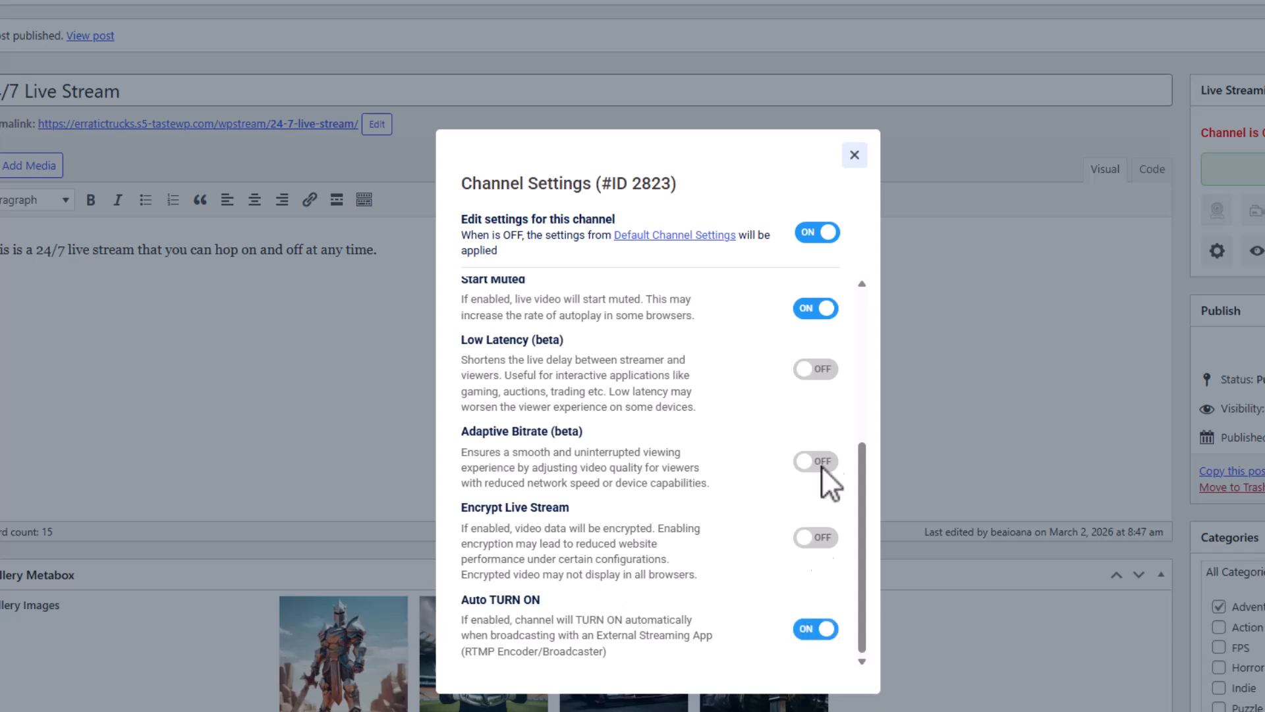
pyautogui.click(854, 157)
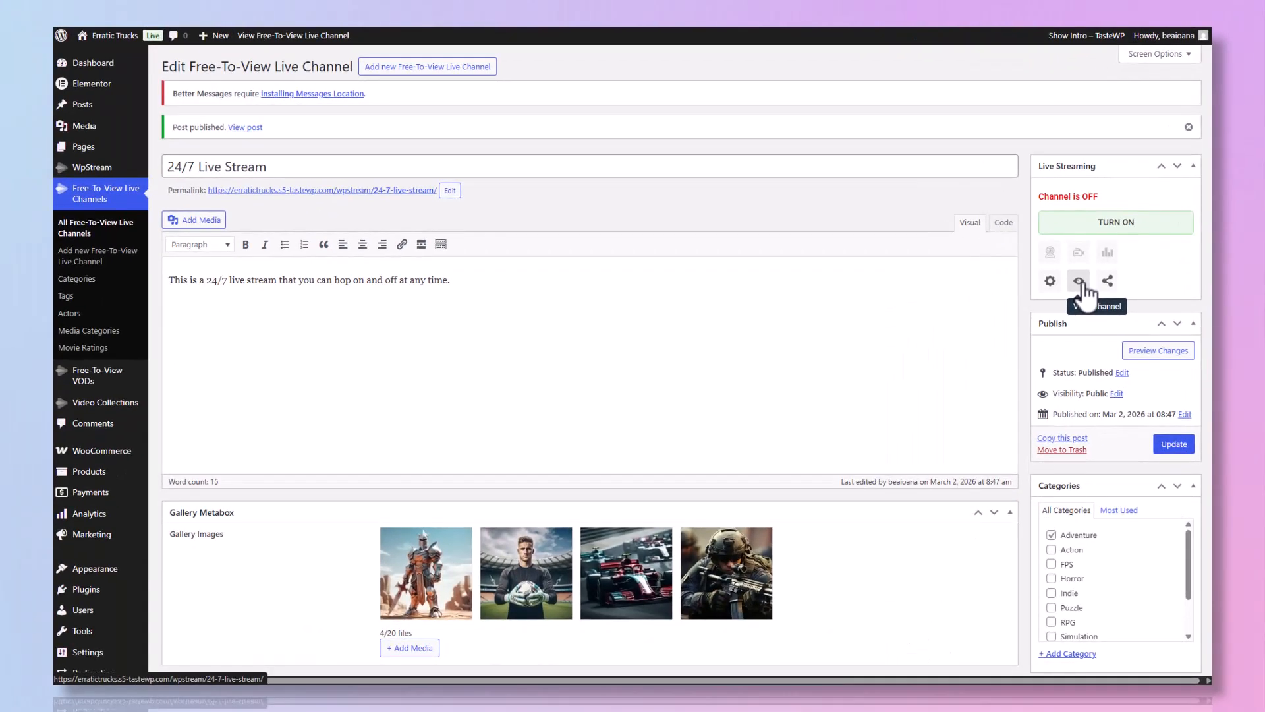
# Step: View the channel's public page and turn the 24/7 Live Stream channel on
pyautogui.click(1072, 295)
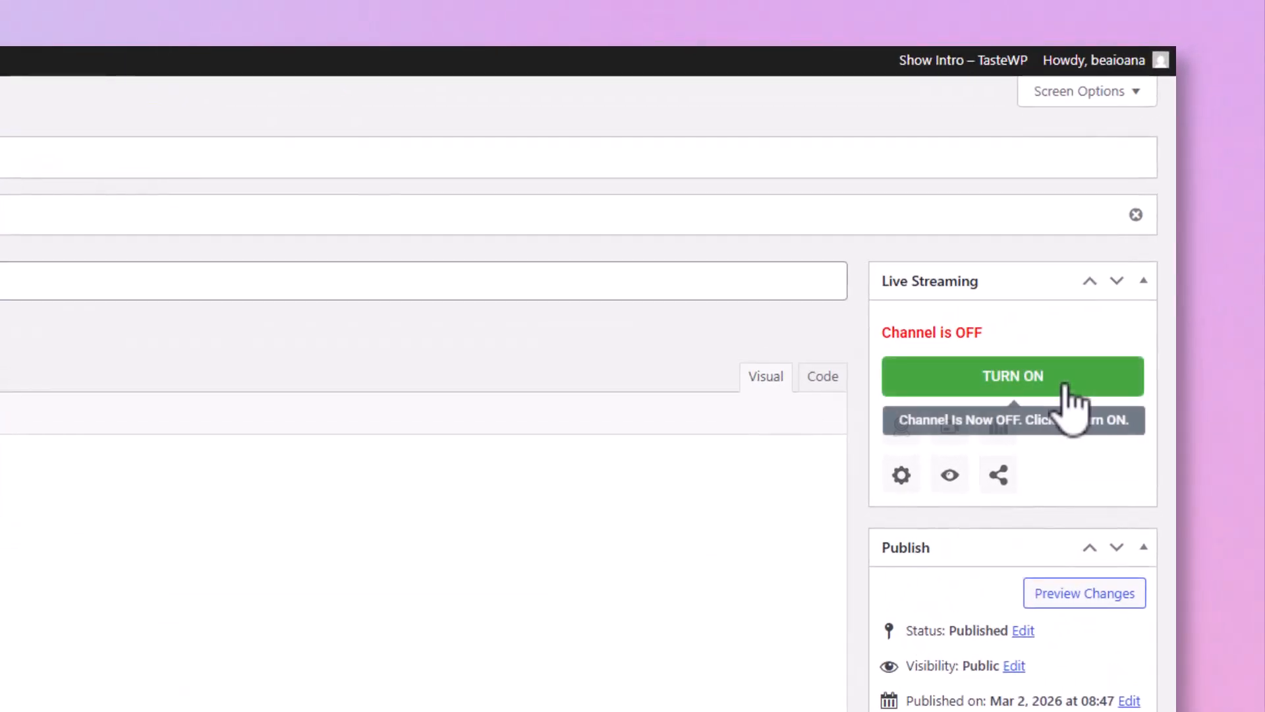
pyautogui.click(1065, 388)
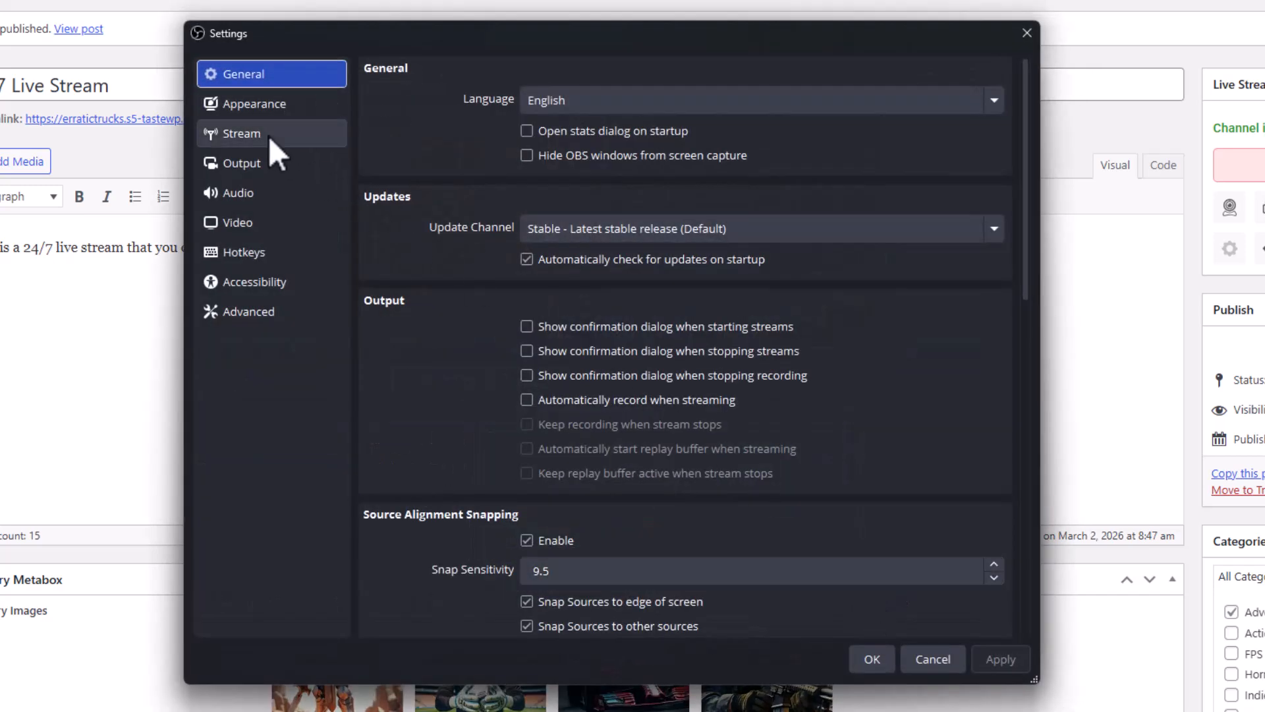
# Step: In the OBS stream settings, set the service to Custom and go to the empty server address
pyautogui.click(268, 135)
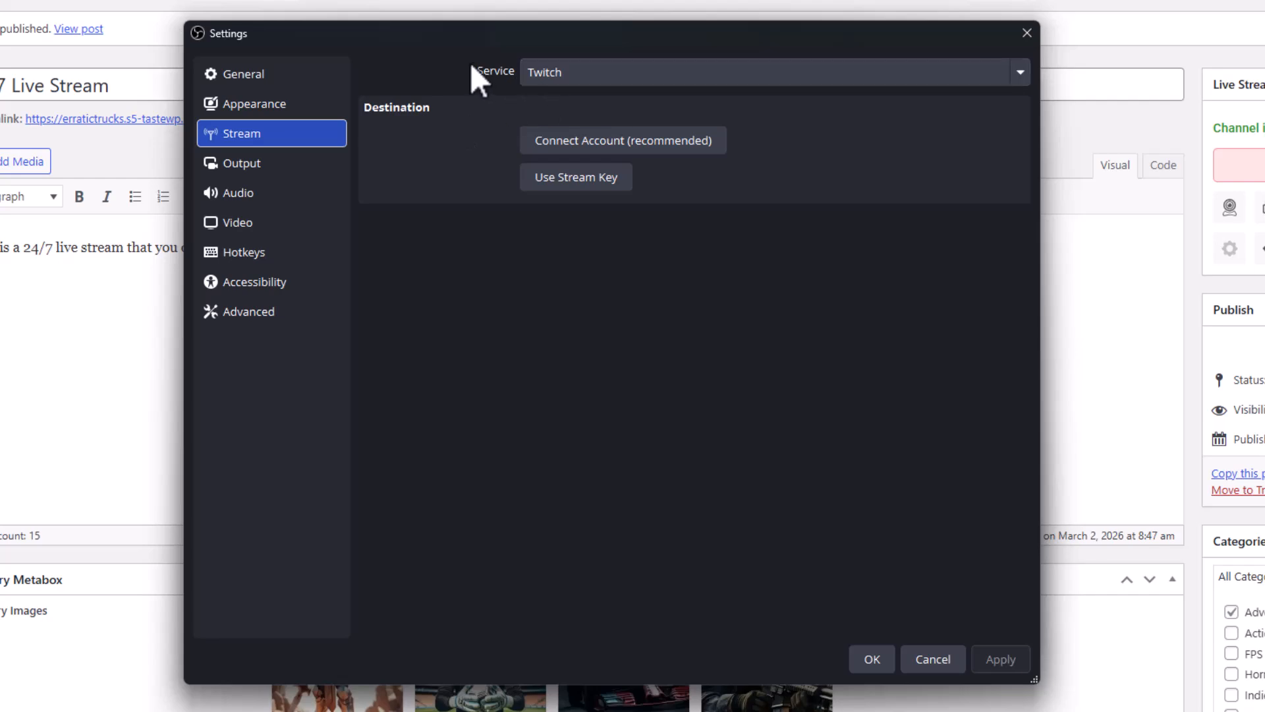
pyautogui.click(555, 64)
pyautogui.click(570, 110)
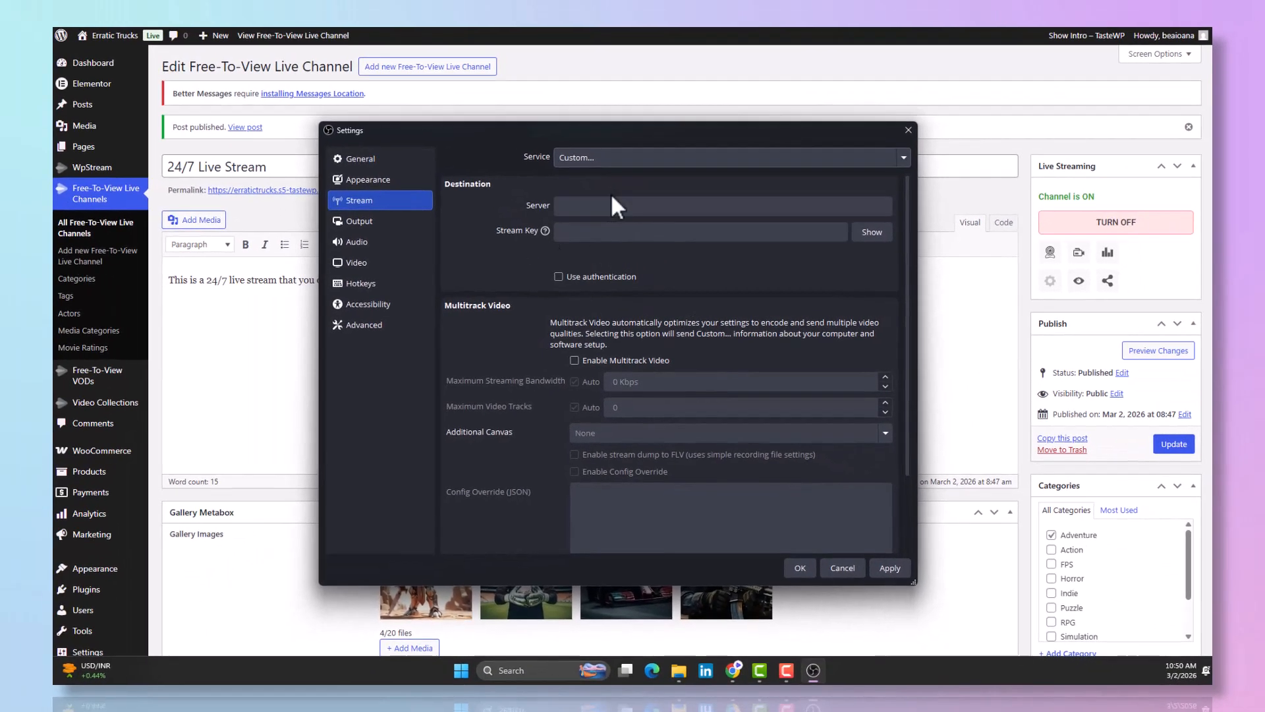
pyautogui.click(617, 141)
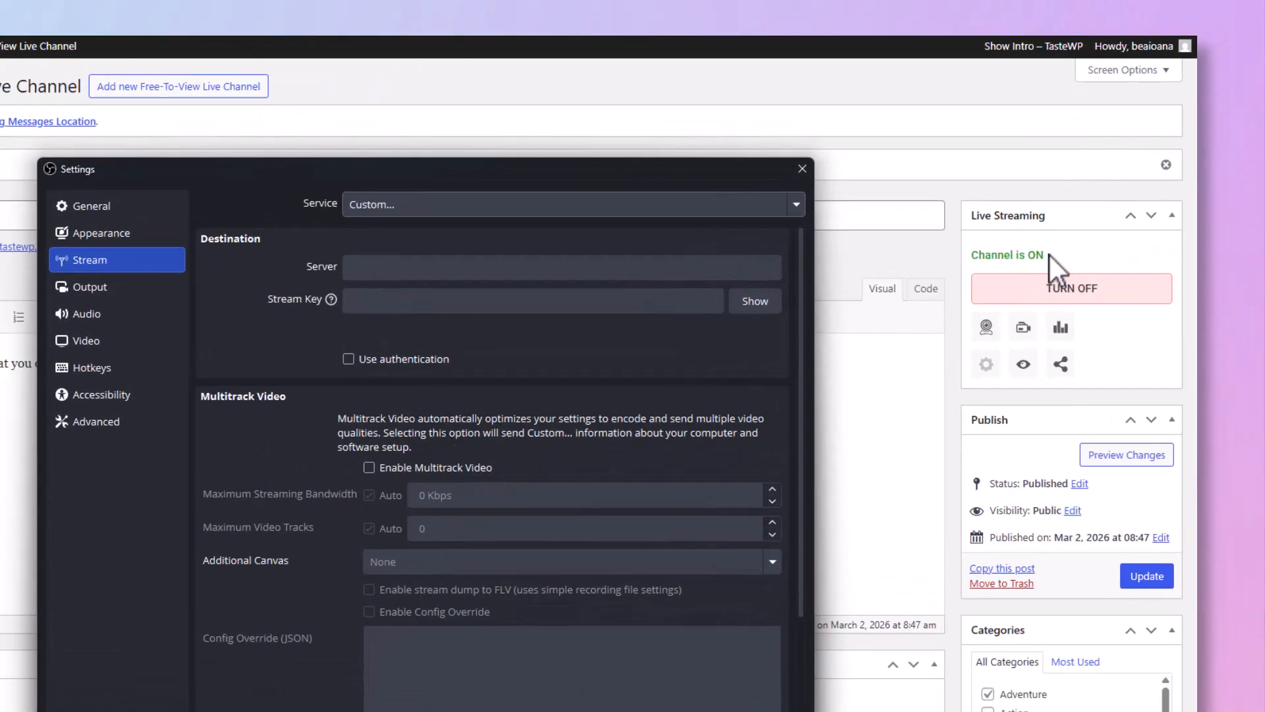
# Step: Copy the channel's external streaming details into OBS: set the server to rtmp://wpstre.am/golive/, enter the stream key and save the settings
pyautogui.click(1098, 198)
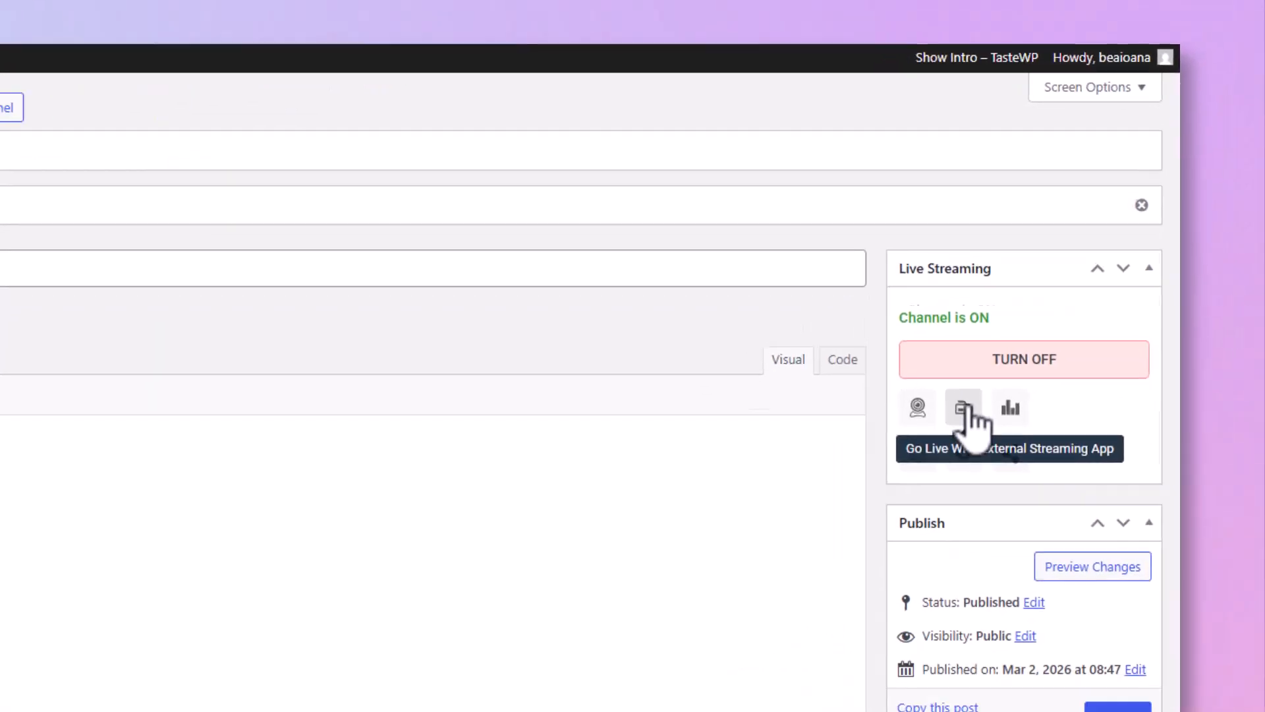
pyautogui.click(932, 454)
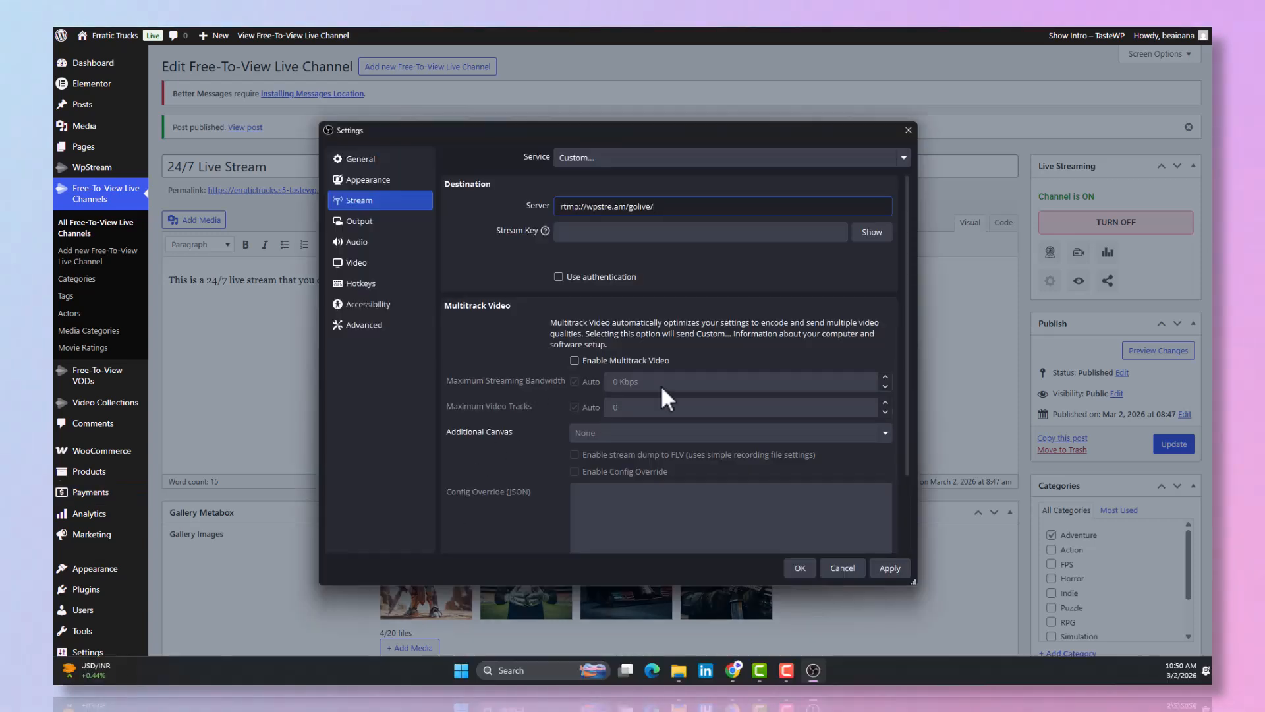
pyautogui.click(630, 235)
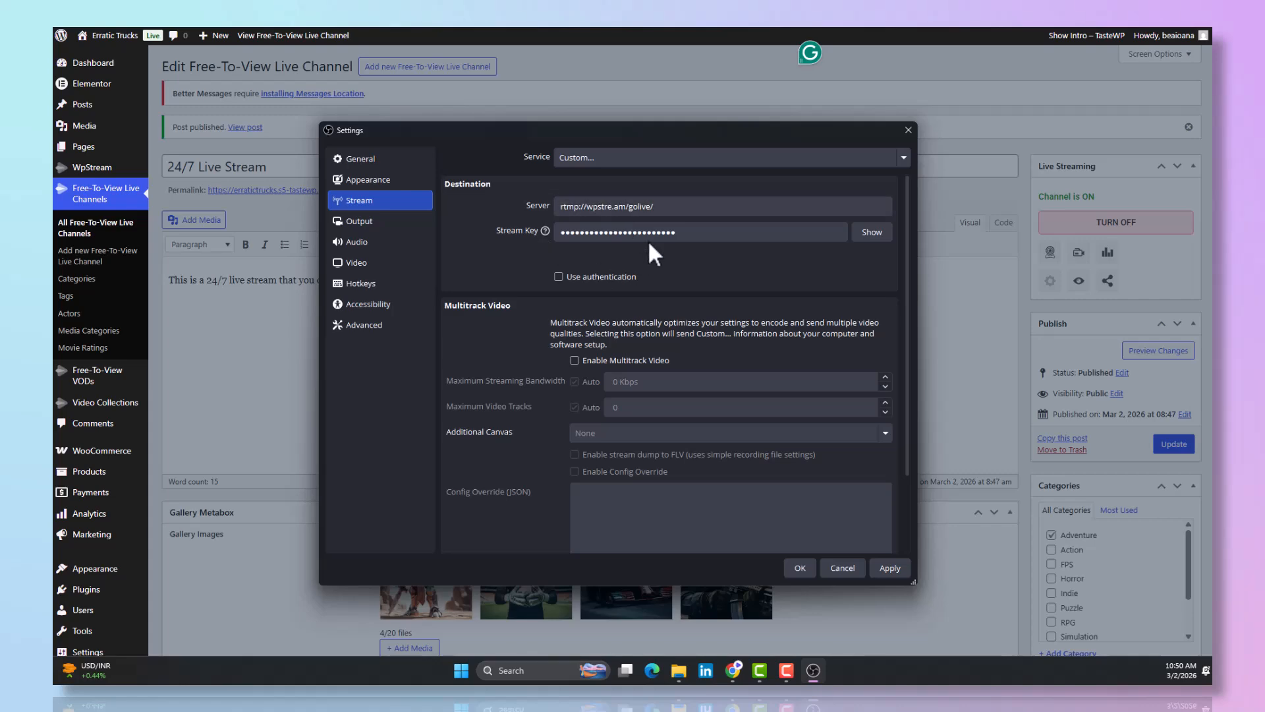
pyautogui.click(798, 566)
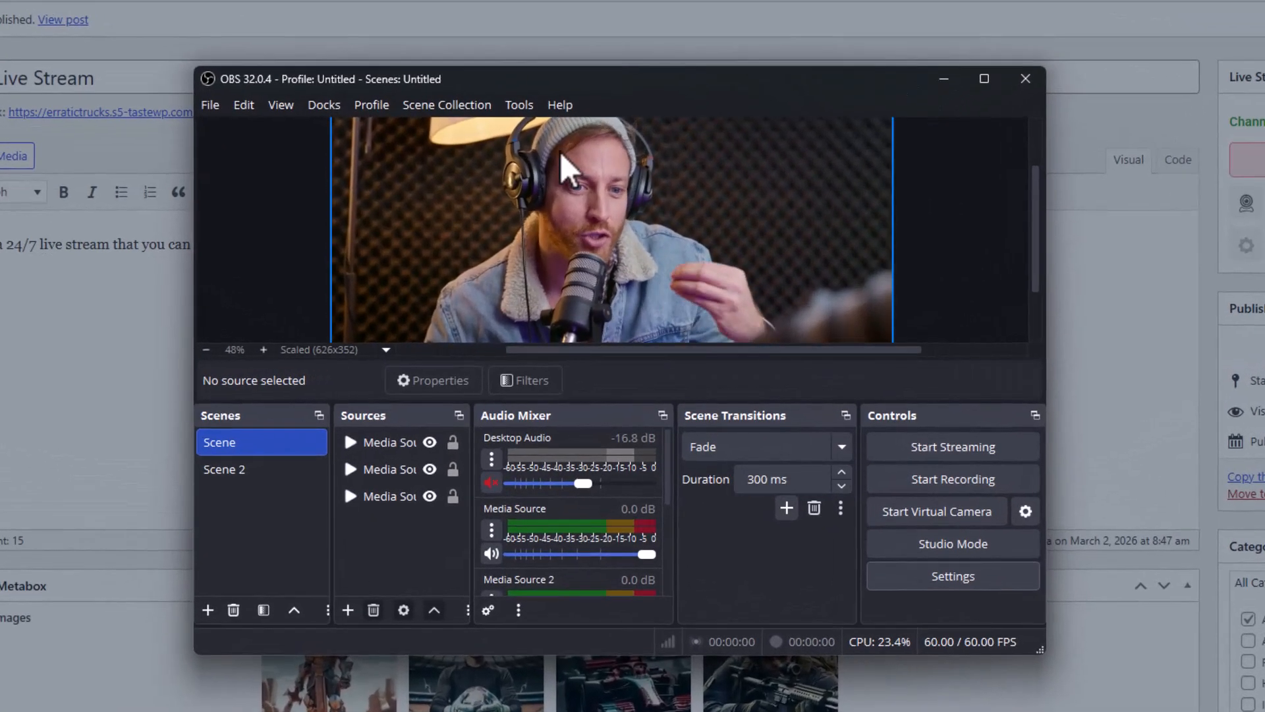
# Step: Start streaming in OBS, minimize it and close the external streaming app instructions on the channel's edit page
pyautogui.click(906, 449)
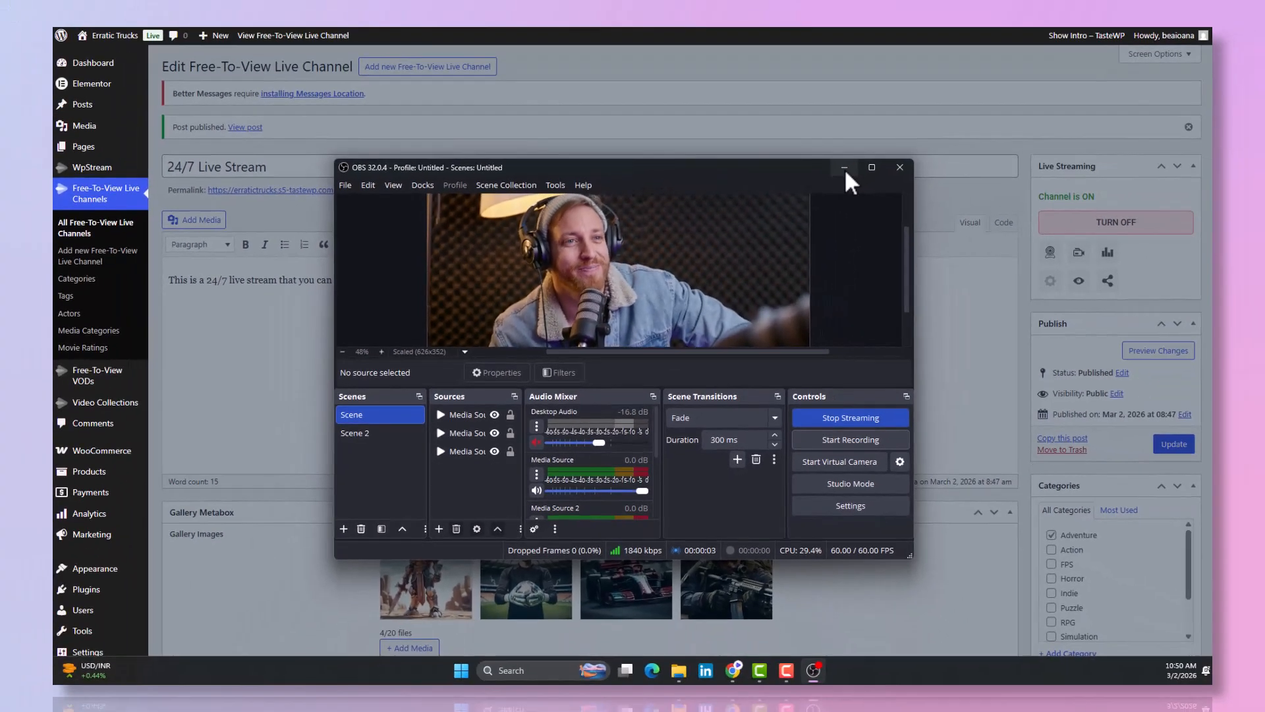
pyautogui.click(942, 81)
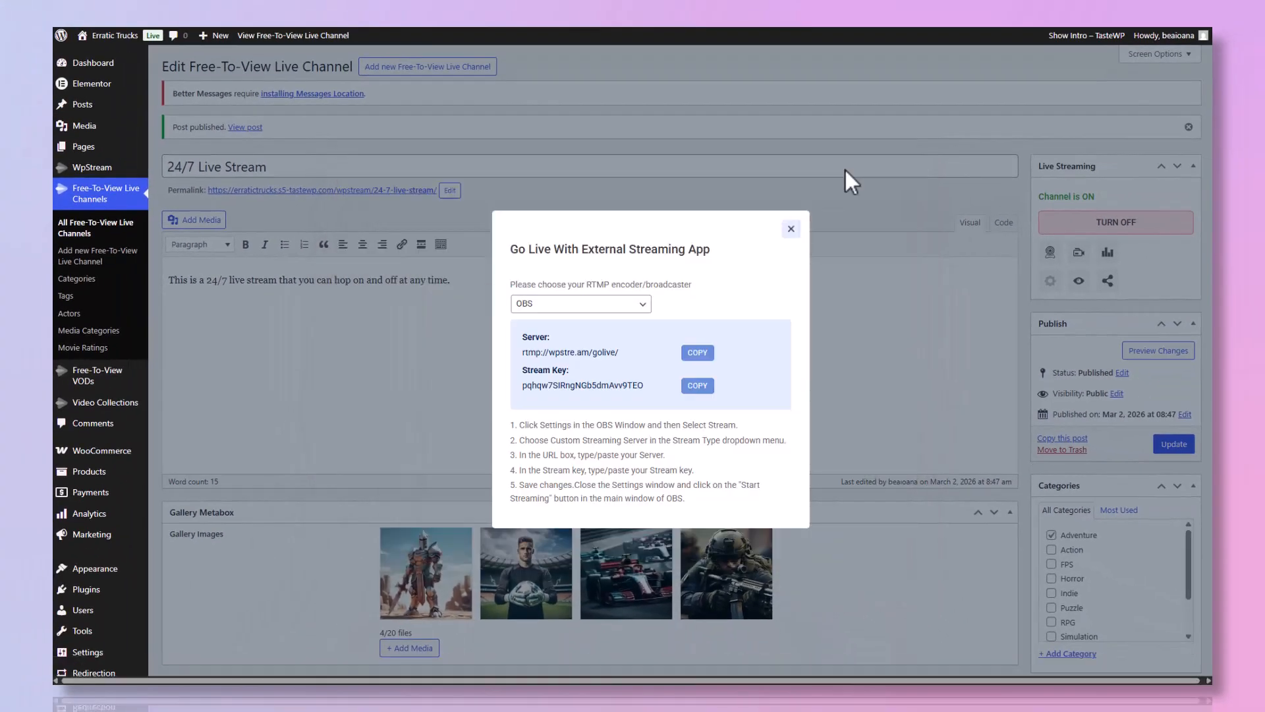
pyautogui.click(791, 229)
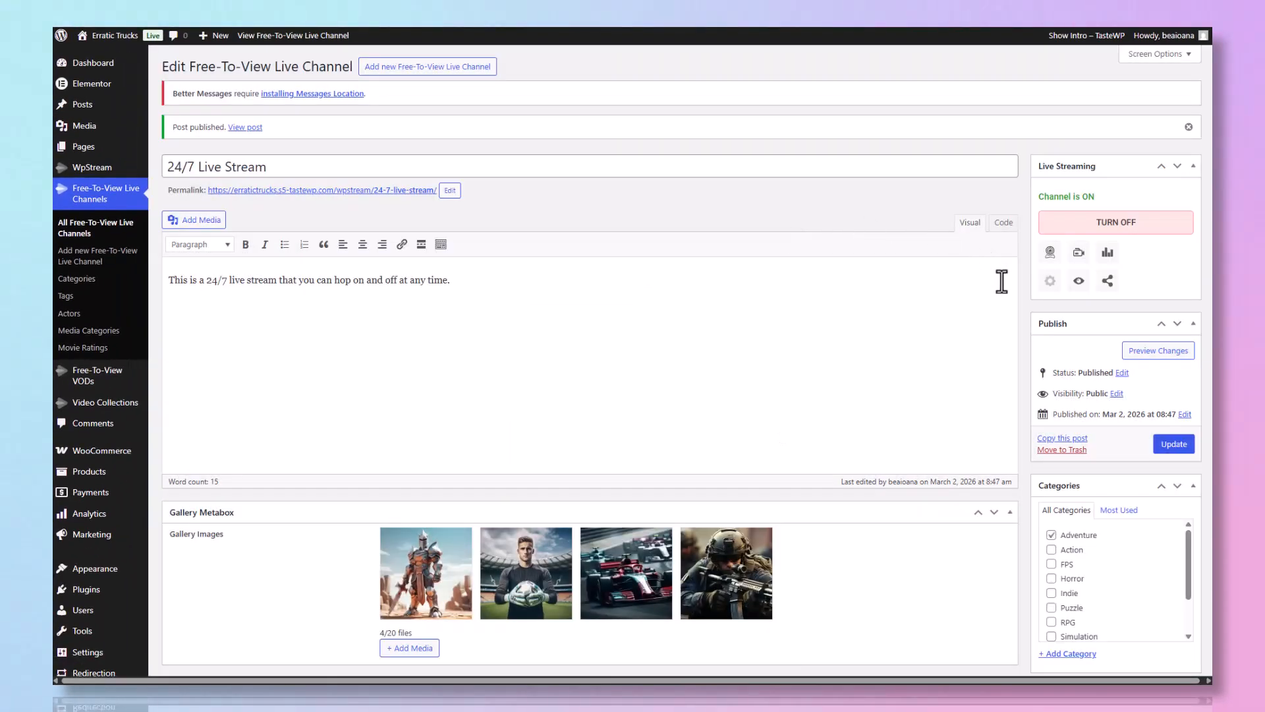
# Step: View the channel's public page, unmute the live player and review the description, taxonomy, image gallery, comments and stream sections
pyautogui.click(1079, 282)
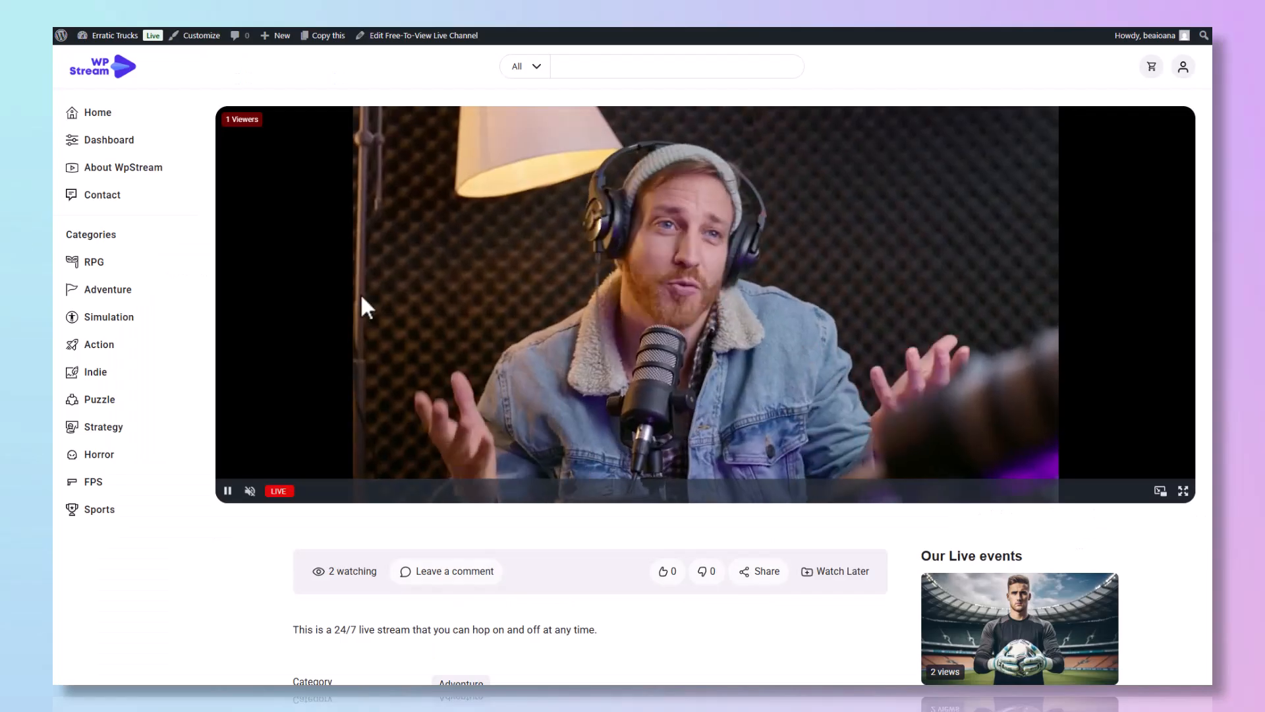
pyautogui.click(251, 492)
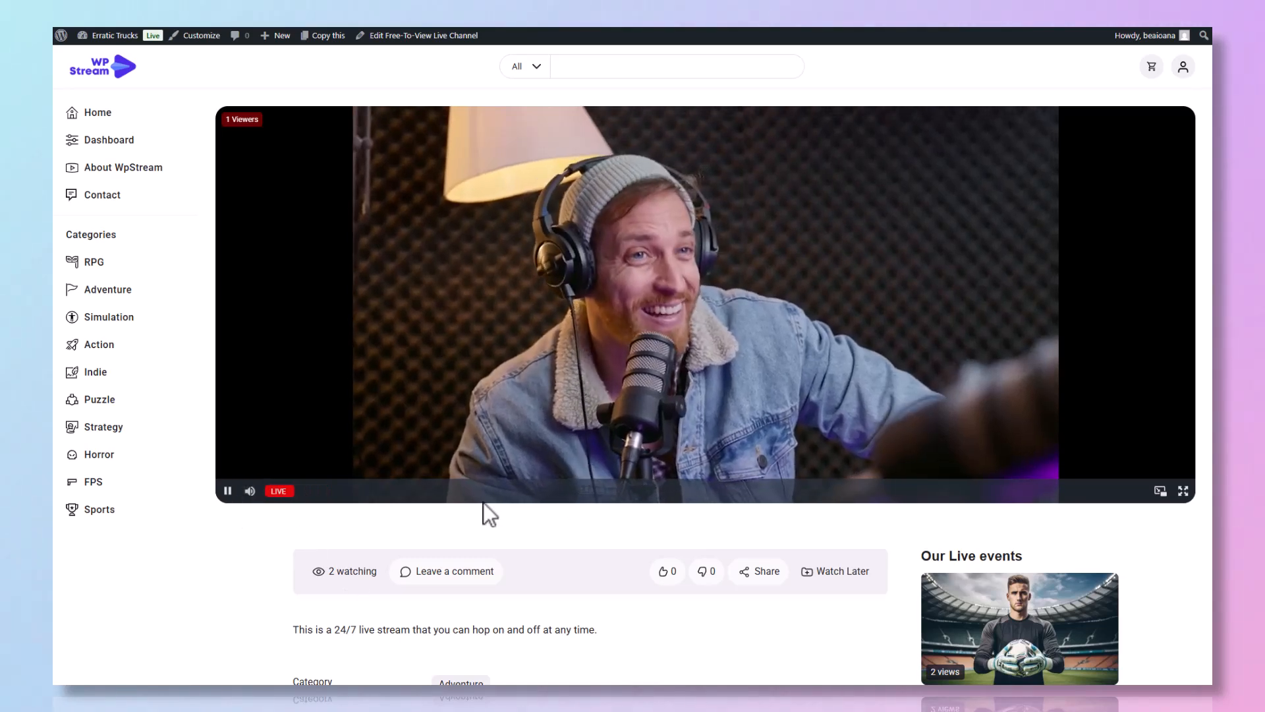
pyautogui.scroll(-2, 398, 524)
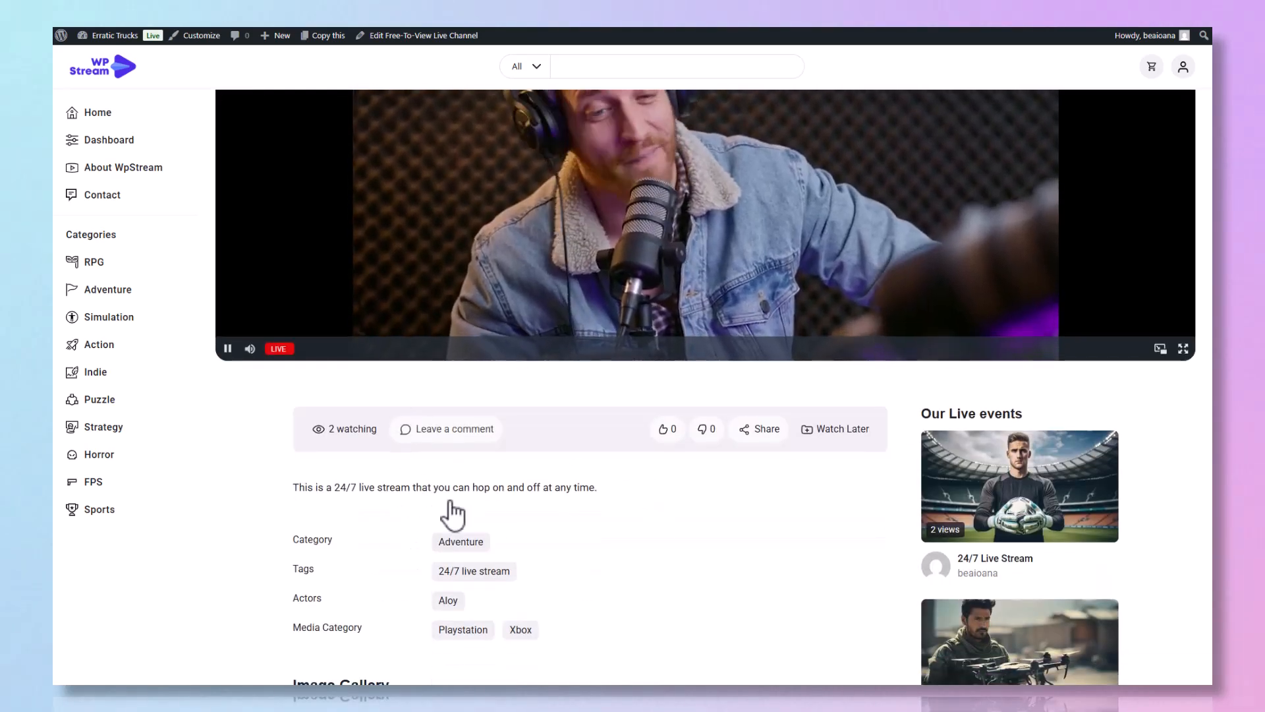
pyautogui.scroll(-2, 452, 517)
pyautogui.scroll(-10, 627, 388)
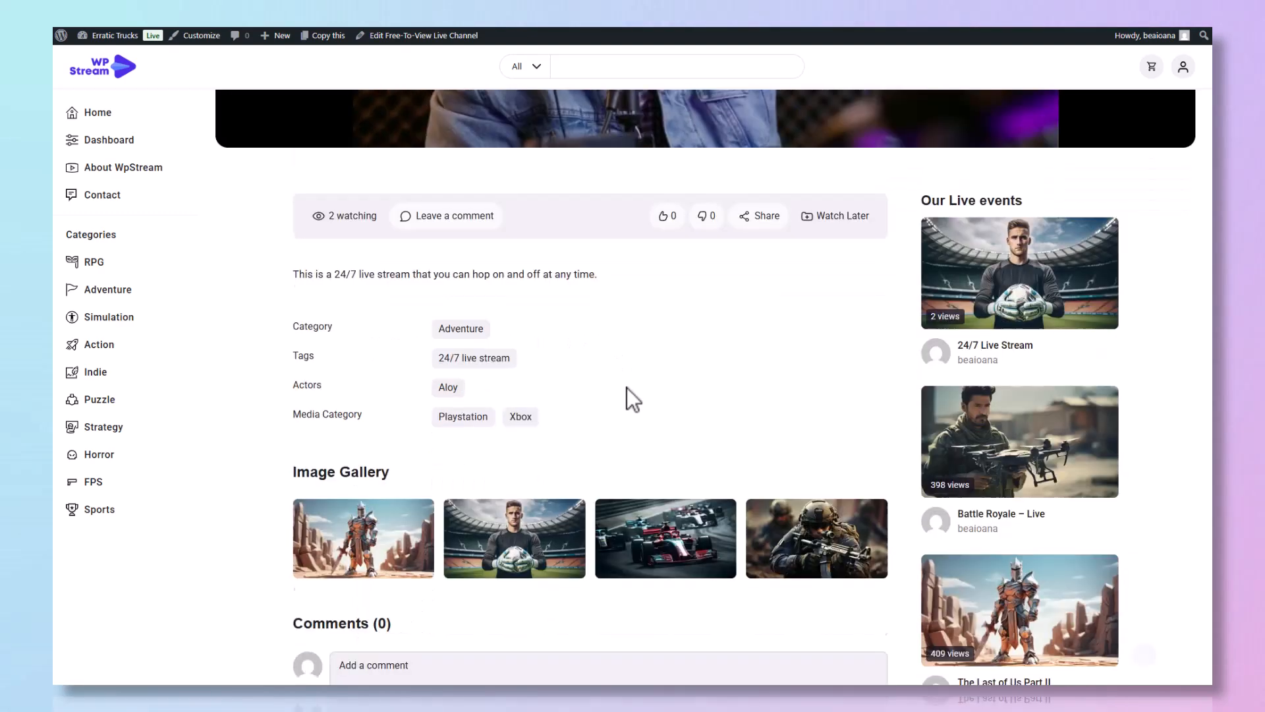
pyautogui.scroll(-7, 628, 503)
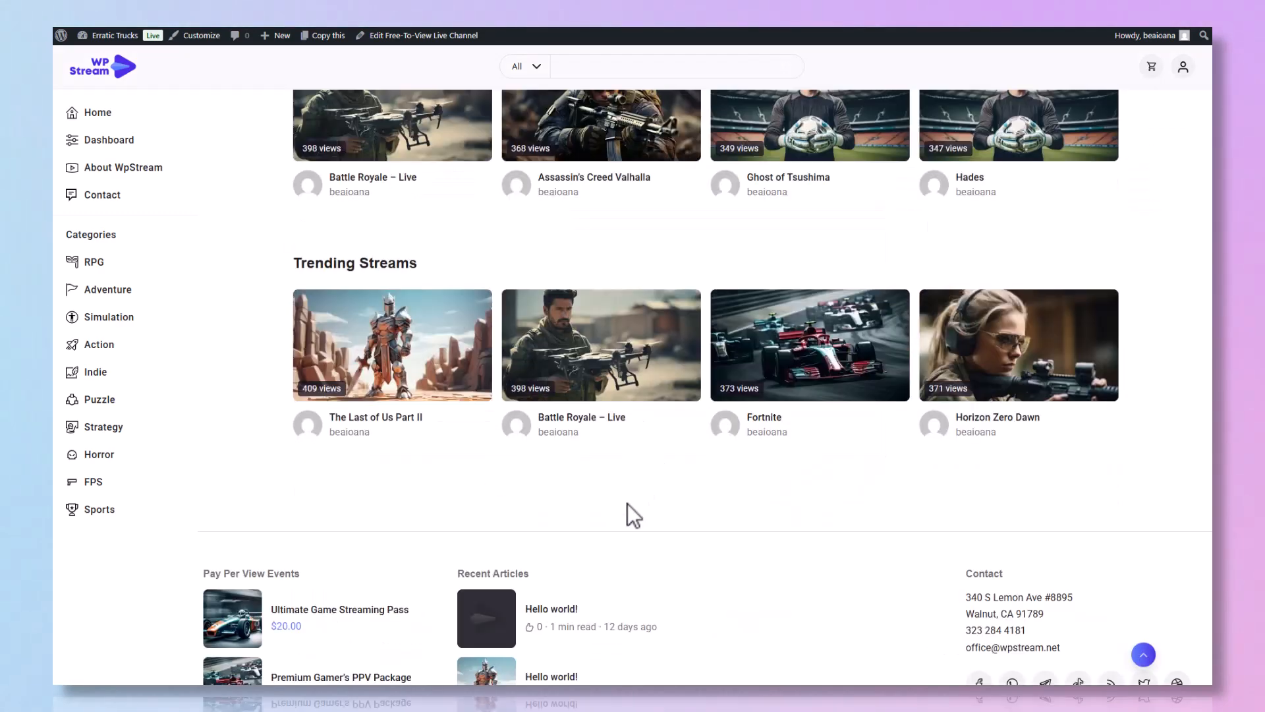
pyautogui.scroll(-2, 587, 542)
pyautogui.press('Home')
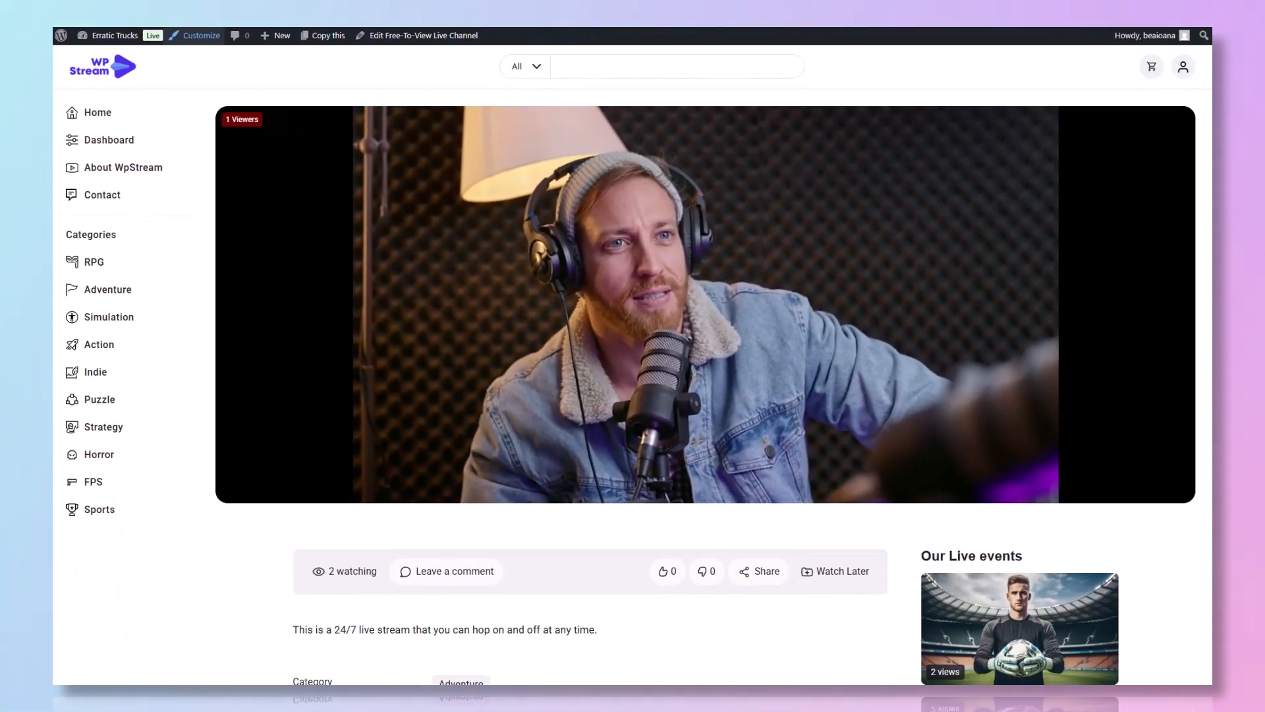
# Step: In the theme customizer's Live Channels Settings, enable Show Chat free to view - Better Messages plugin and publish the change
pyautogui.click(236, 41)
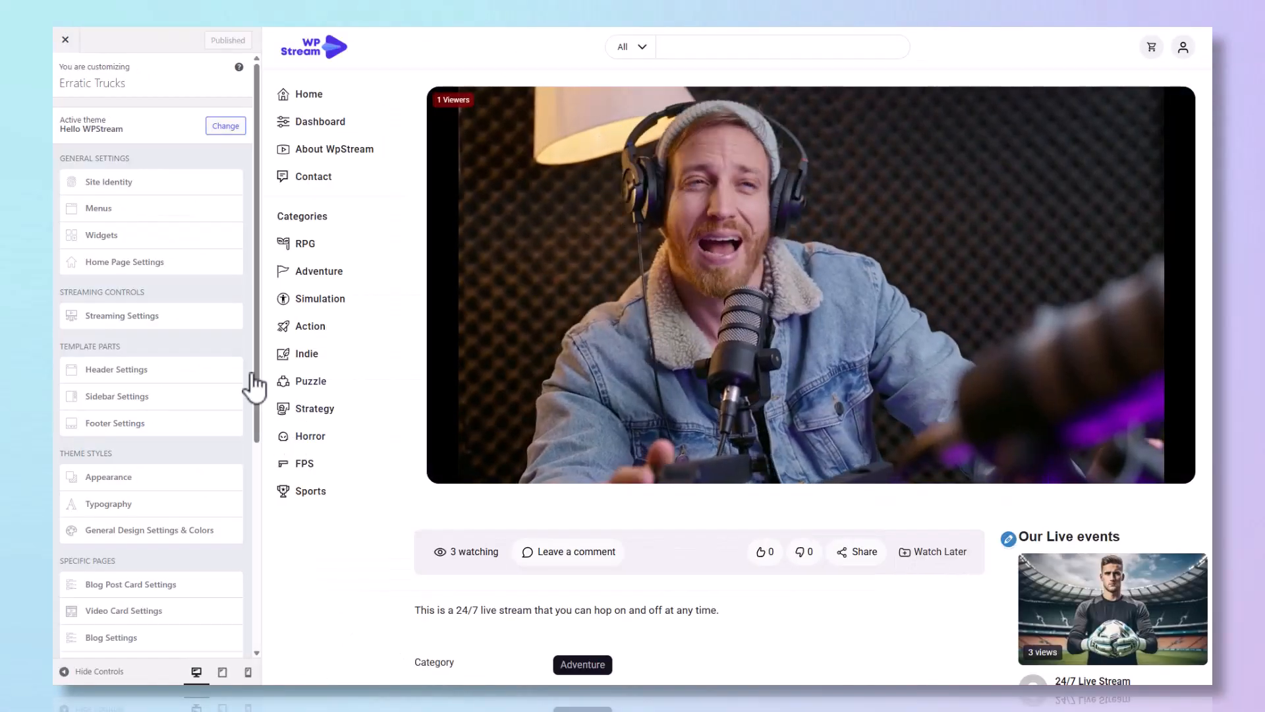
pyautogui.moveTo(251, 294); pyautogui.dragTo(287, 487)
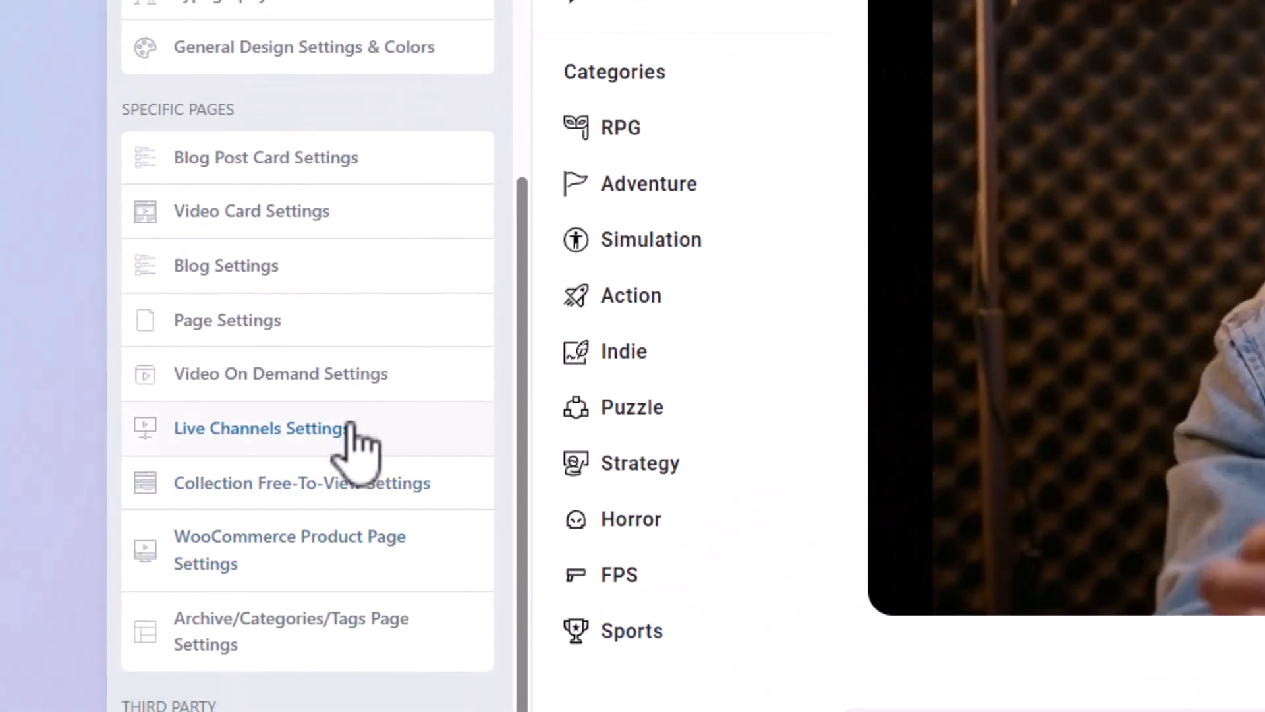
pyautogui.click(356, 452)
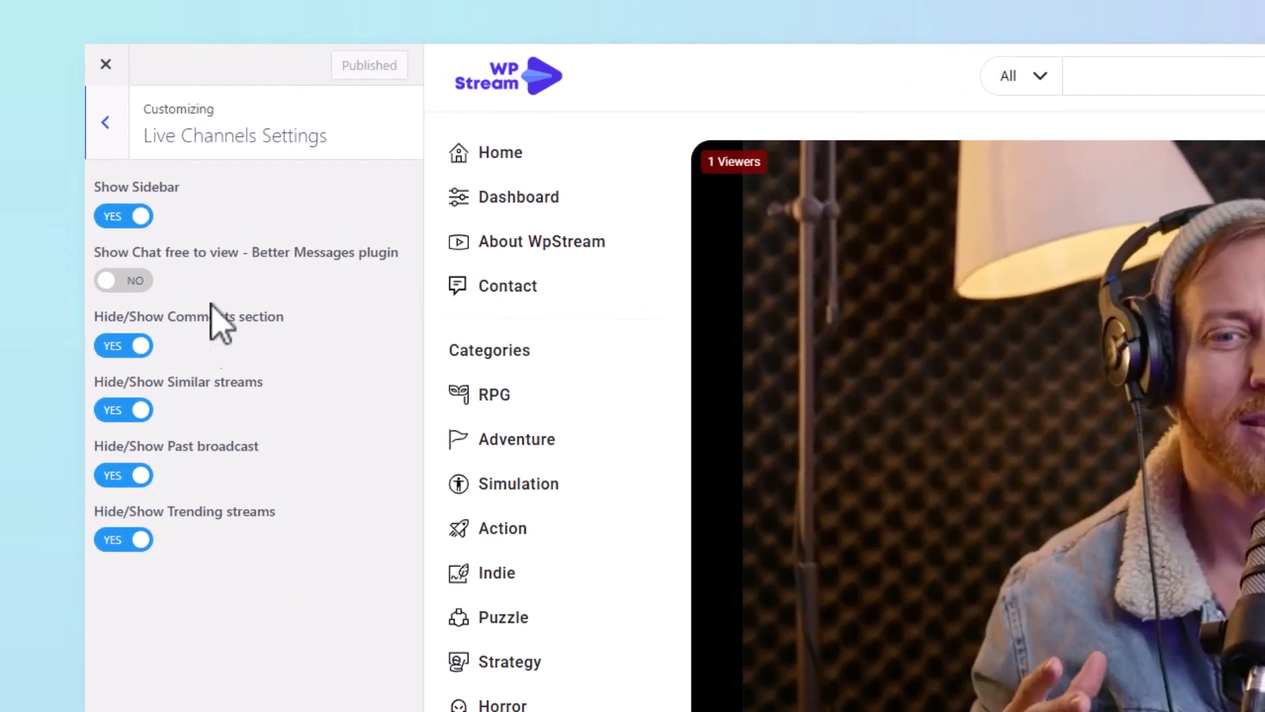
pyautogui.click(93, 234)
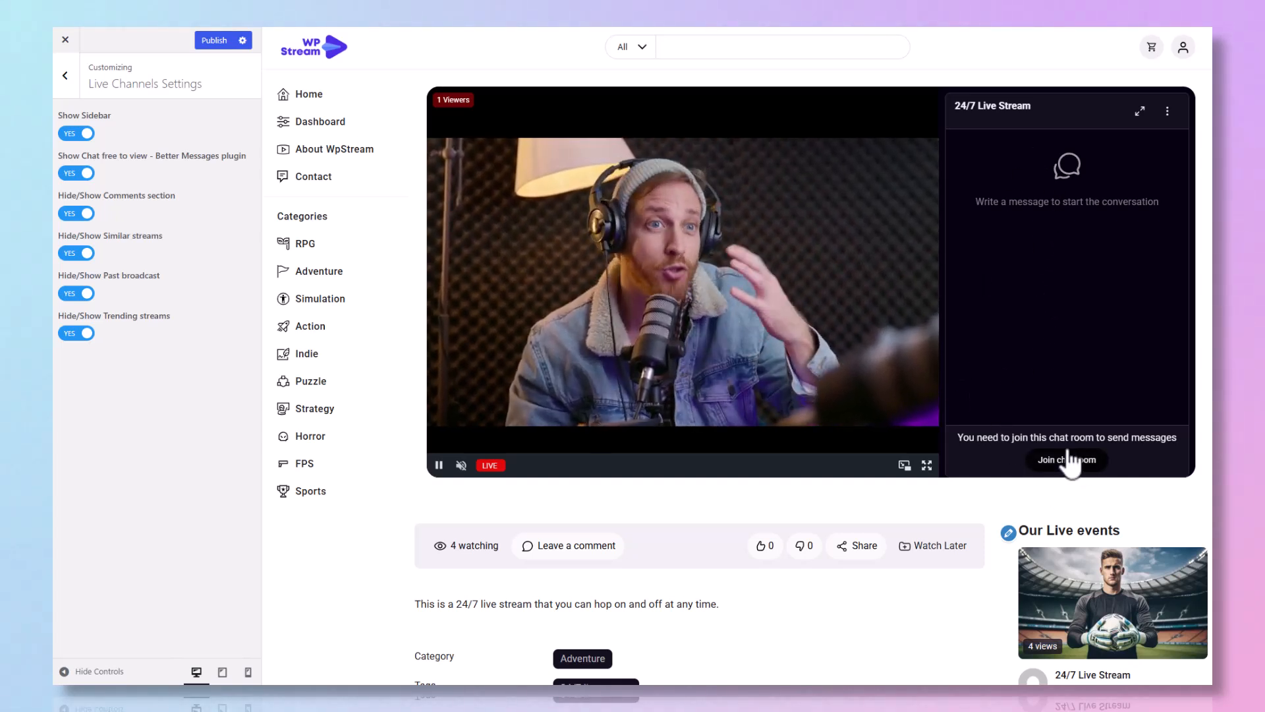
pyautogui.click(212, 40)
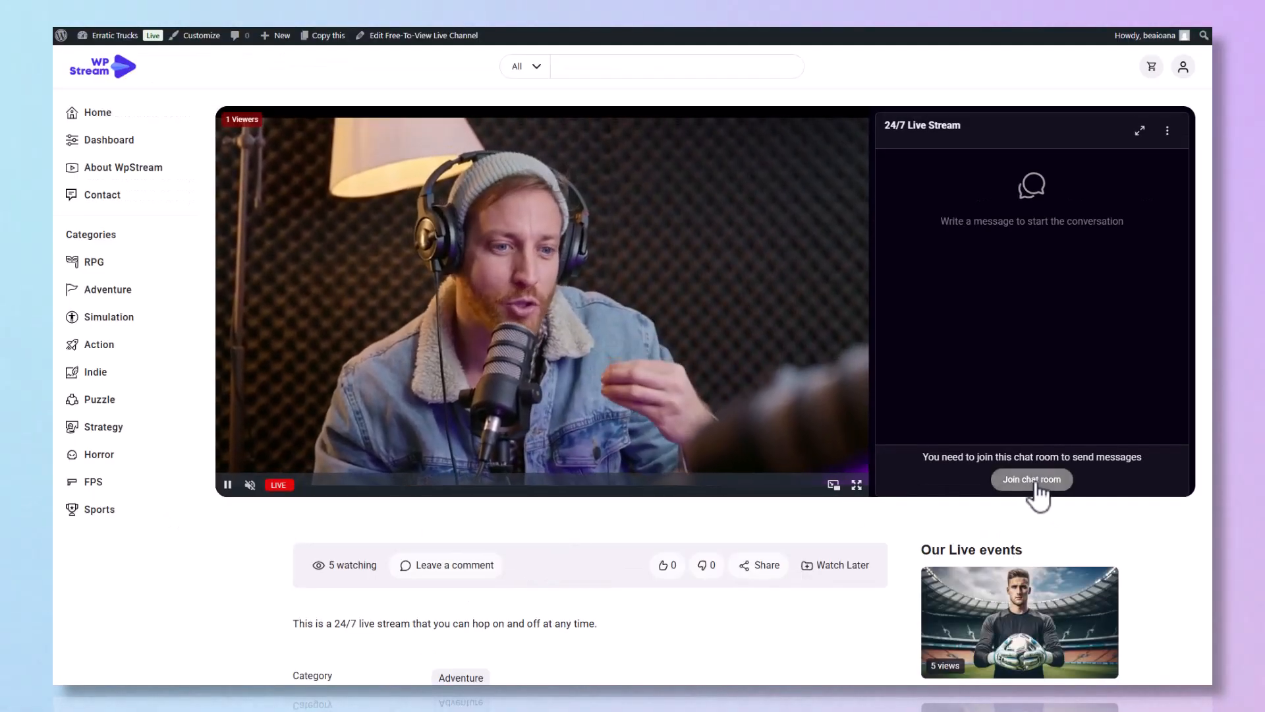
# Step: Join the chat room on the channel's public page and send the message "Hello" with a thumbs-up emoji
pyautogui.click(1036, 487)
pyautogui.write('Hello')
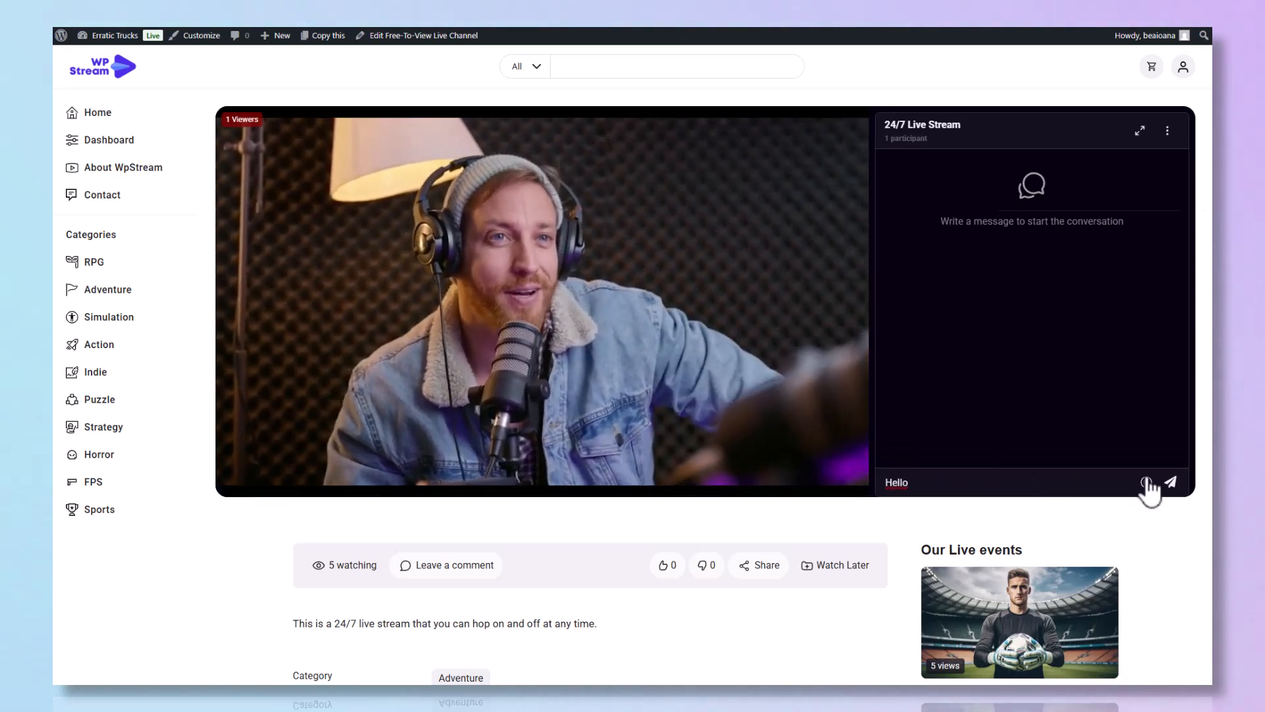
pyautogui.click(1146, 483)
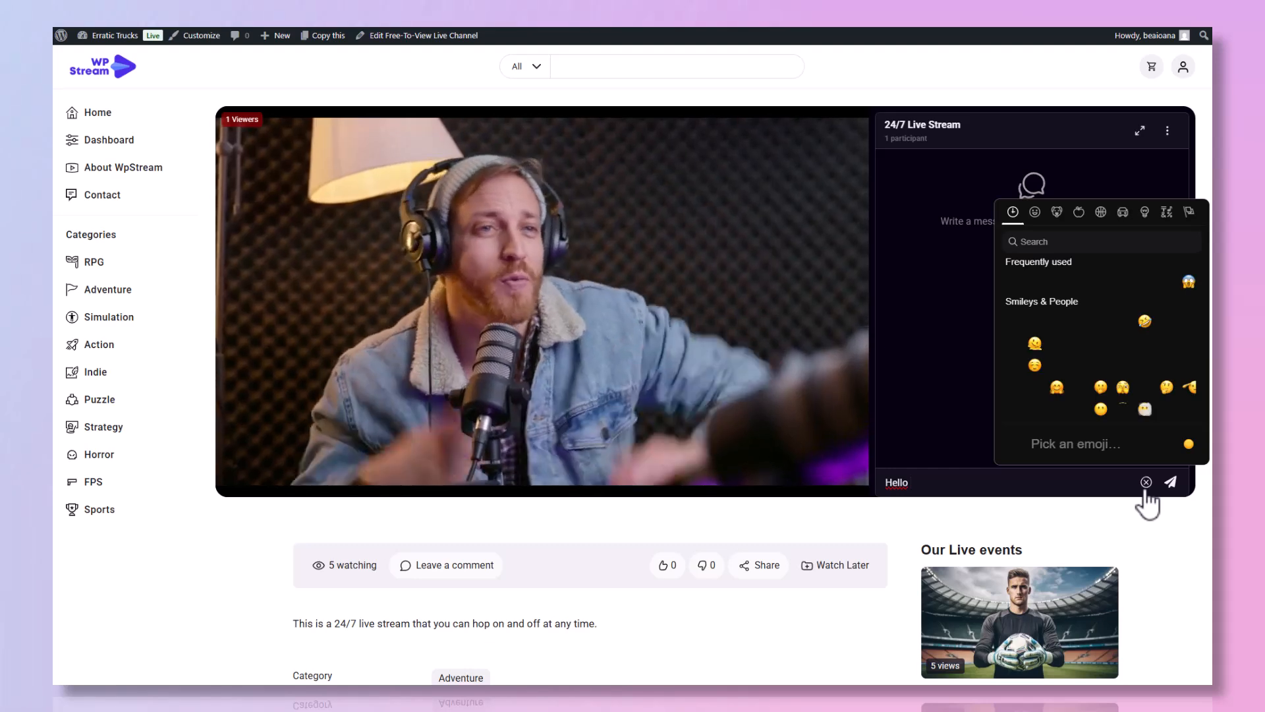
pyautogui.click(1147, 491)
pyautogui.click(1147, 493)
pyautogui.click(1013, 282)
pyautogui.click(1204, 501)
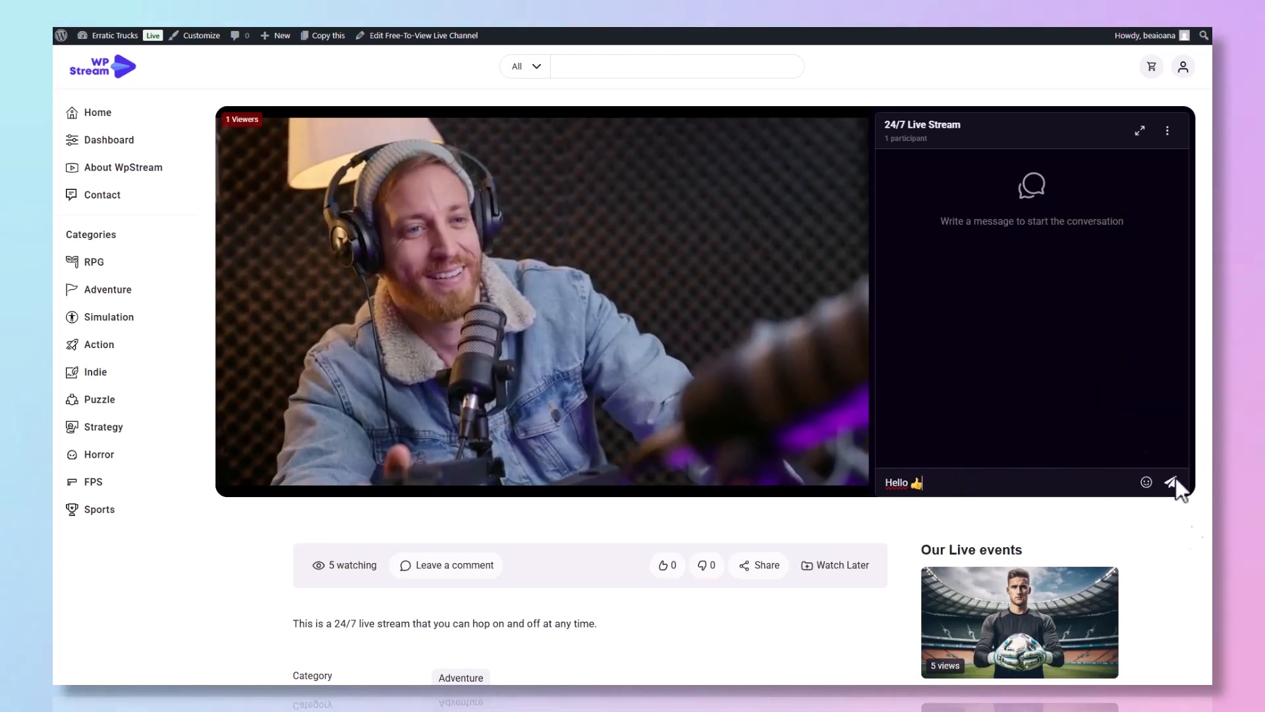
pyautogui.click(974, 490)
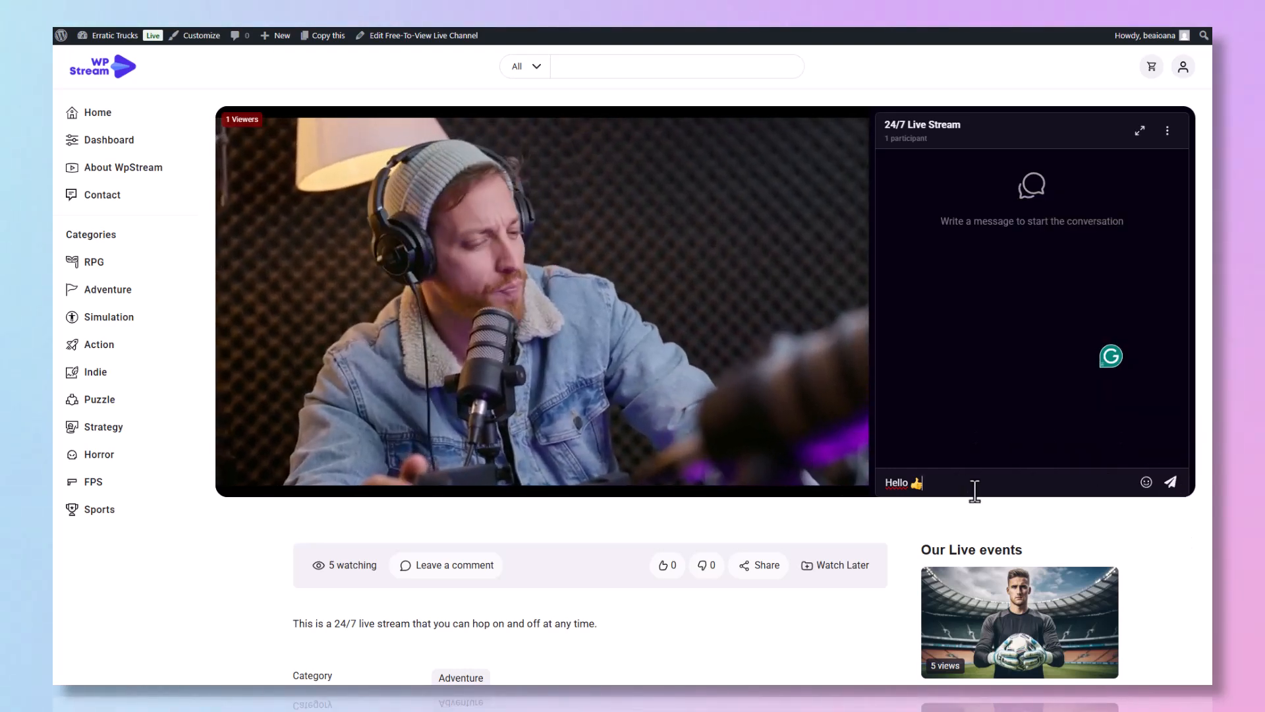
pyautogui.press('Return')
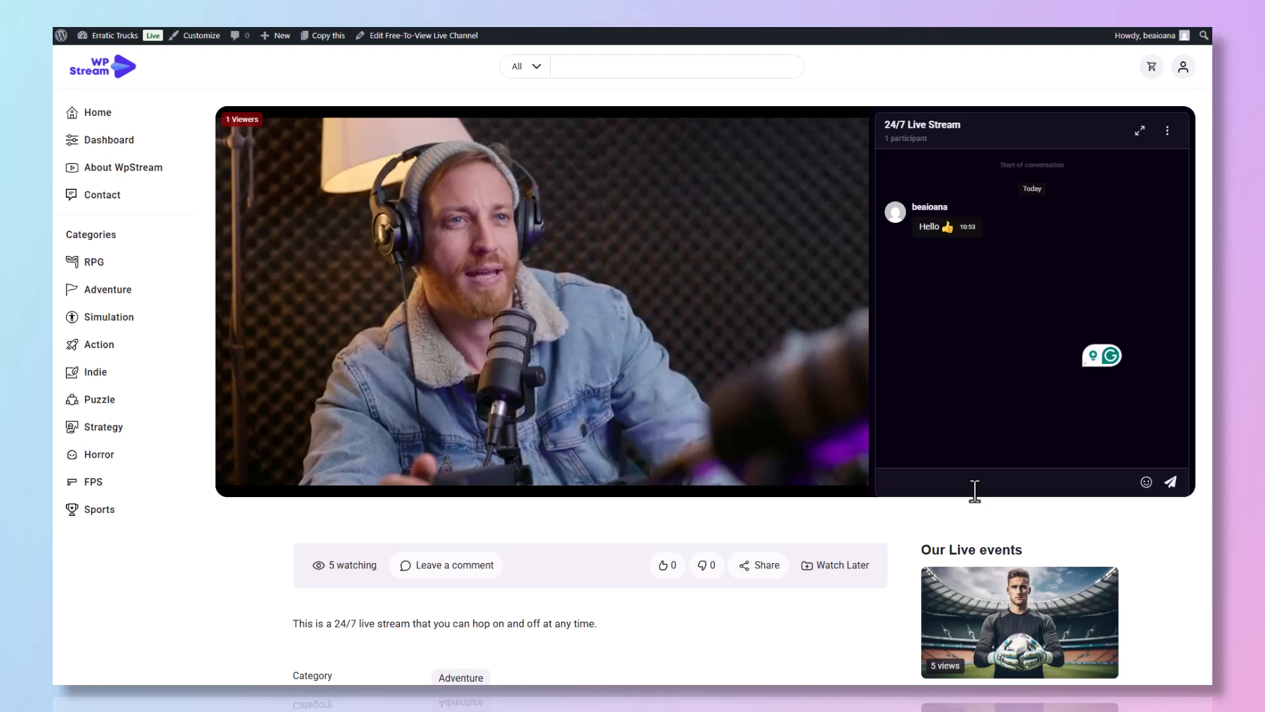
# Step: Stop the stream in OBS, minimize it and turn off the 24/7 Live Stream channel from its edit page, accepting the confirmation
pyautogui.hotkey('alt', 'Tab')
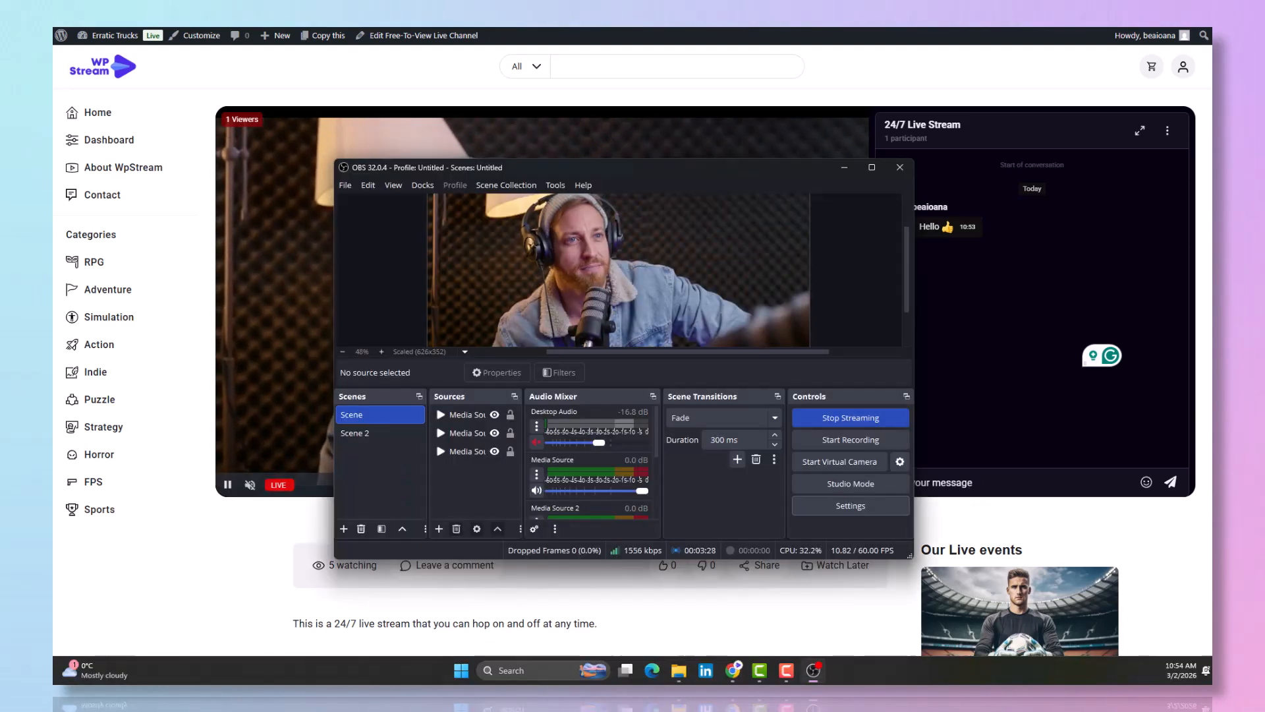
pyautogui.click(847, 416)
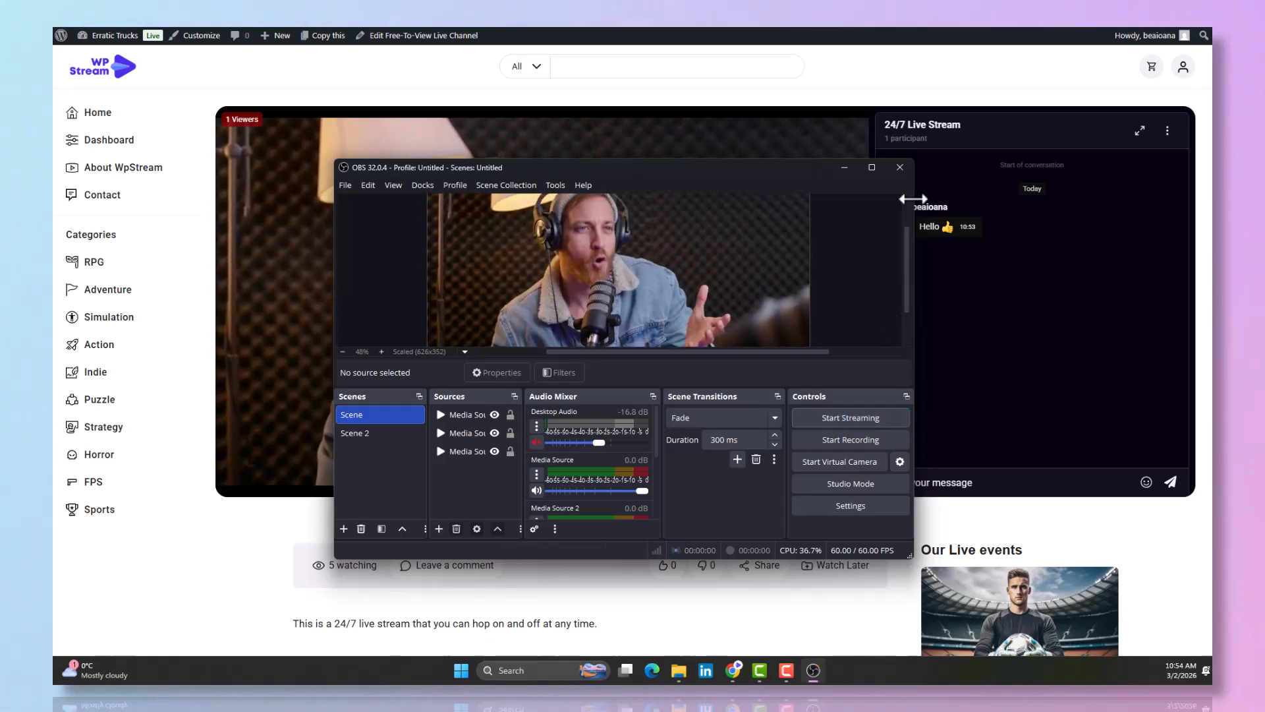
pyautogui.click(838, 168)
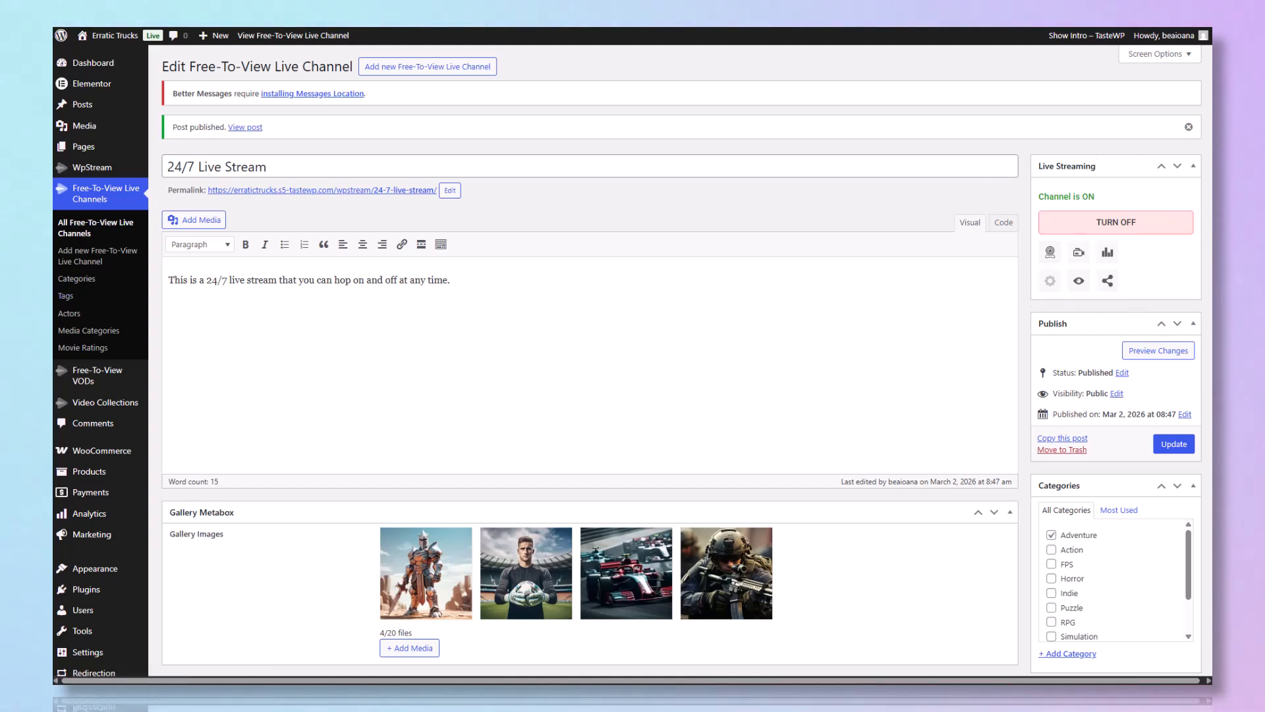
pyautogui.click(1171, 227)
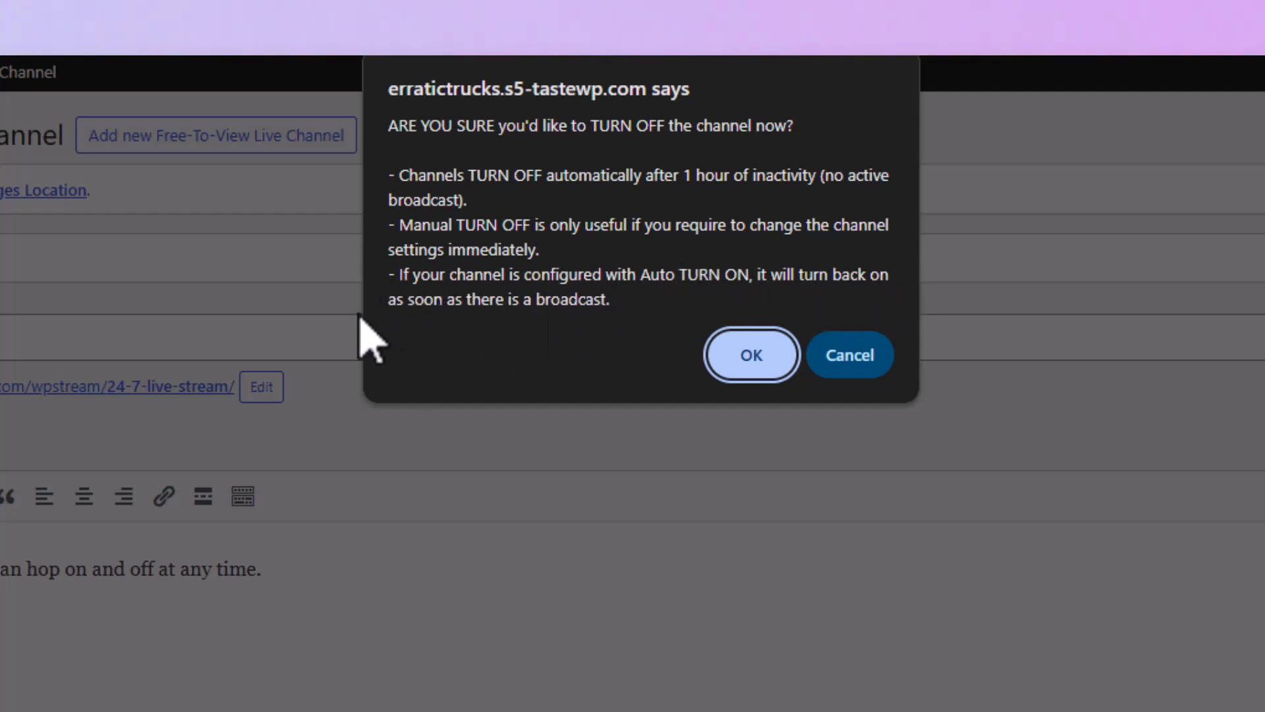
pyautogui.click(751, 355)
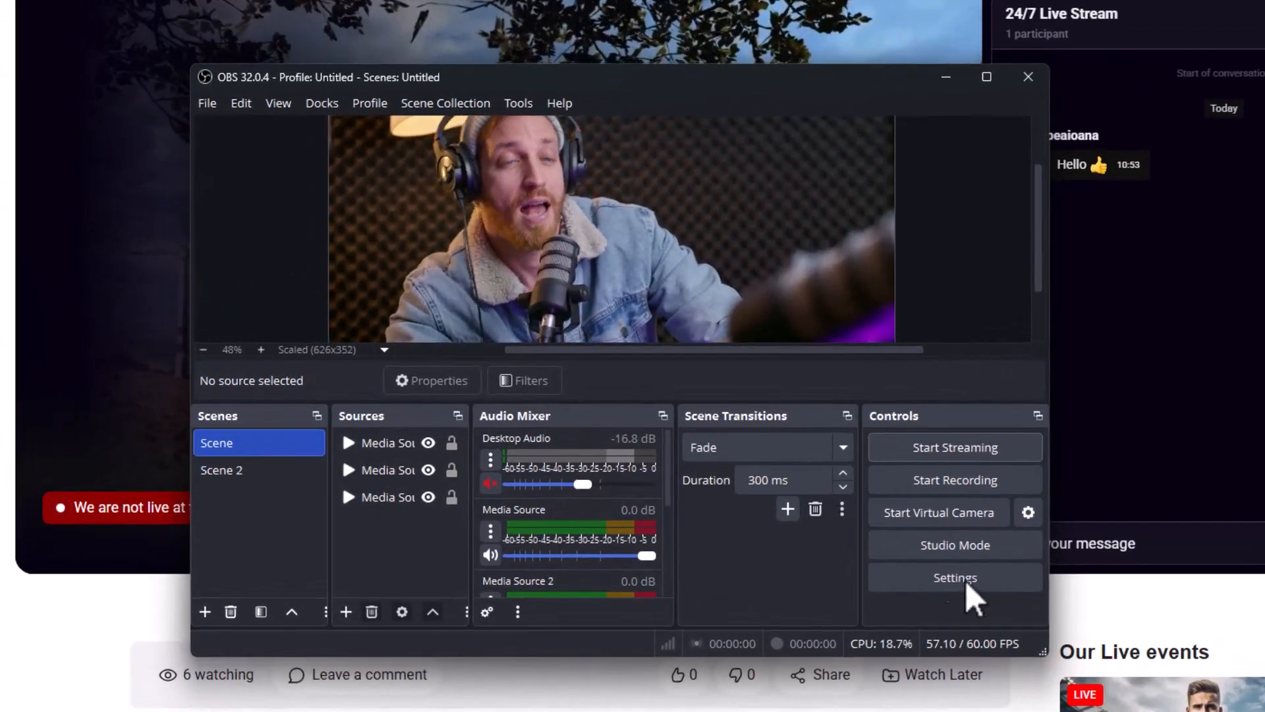
# Step: Check the server and stream key in the OBS stream settings, close them unchanged and start streaming again
pyautogui.click(954, 578)
pyautogui.click(230, 124)
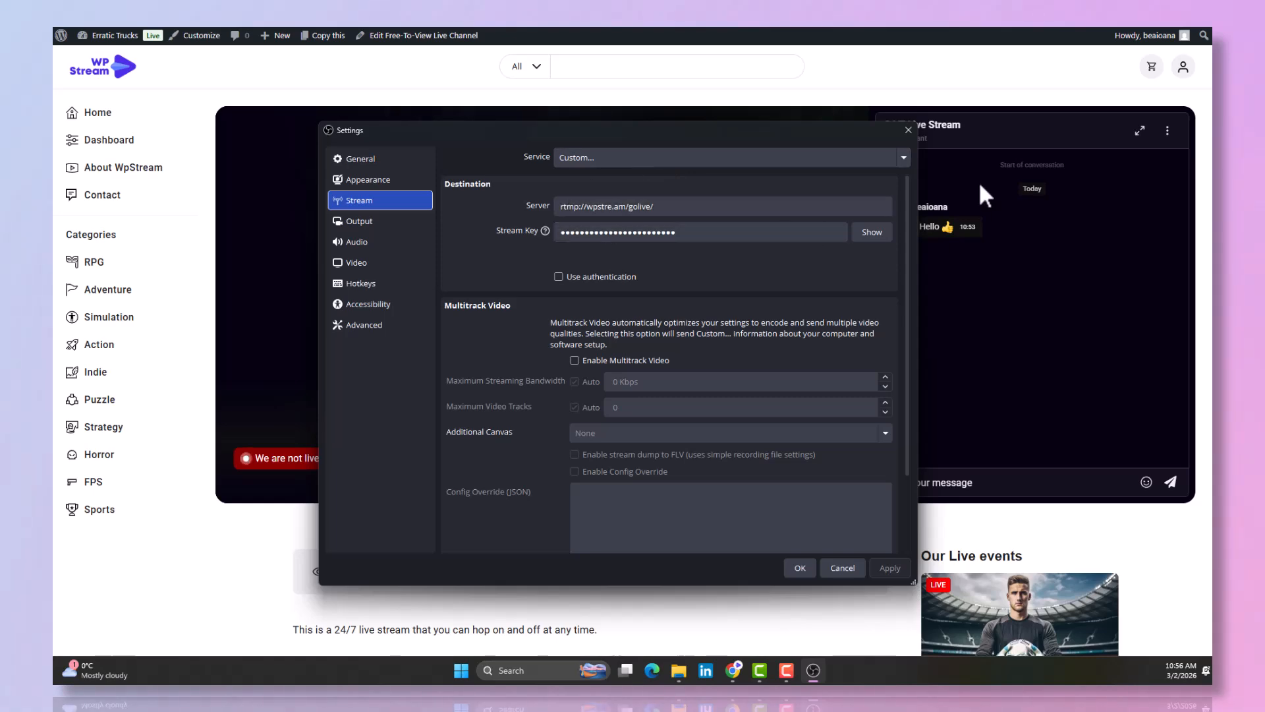
pyautogui.click(908, 130)
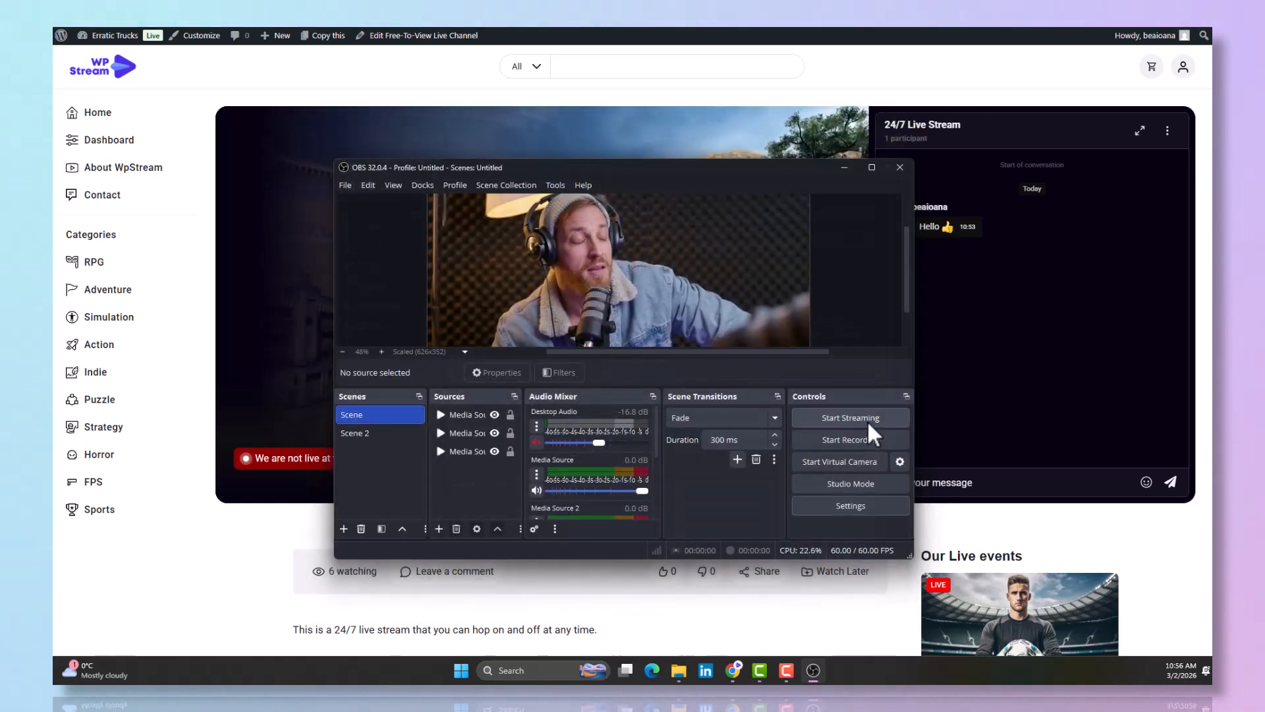
pyautogui.click(868, 419)
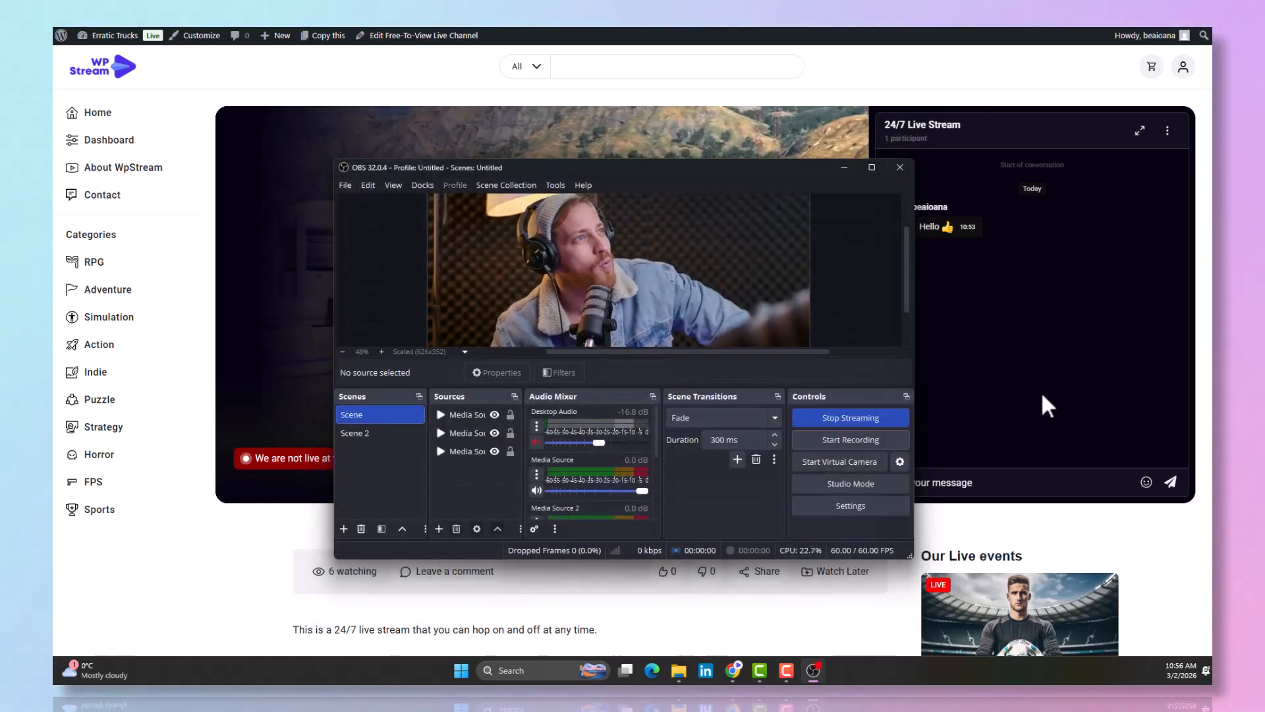